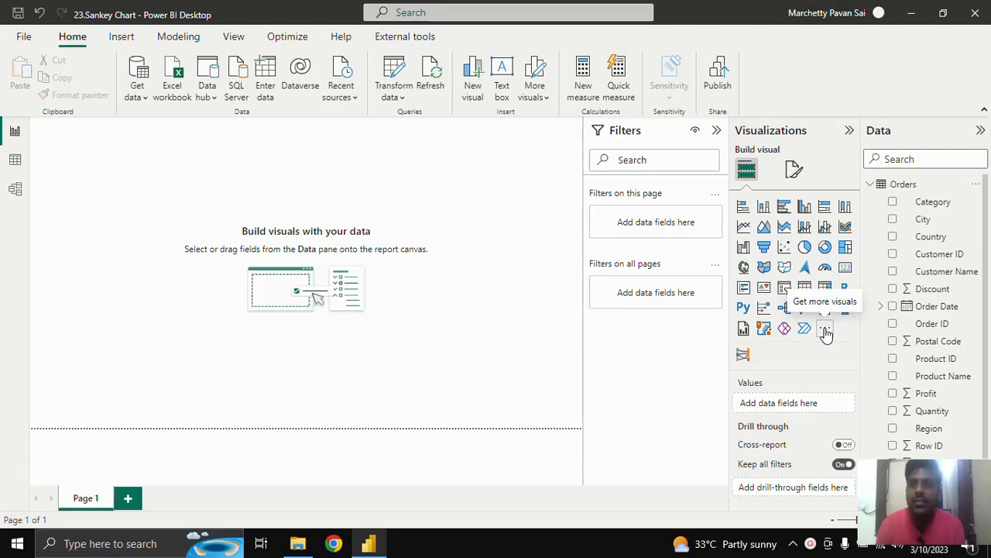
- Add a Sankey 3.0.8 visual to the blank report page and enlarge it
click(826, 329)
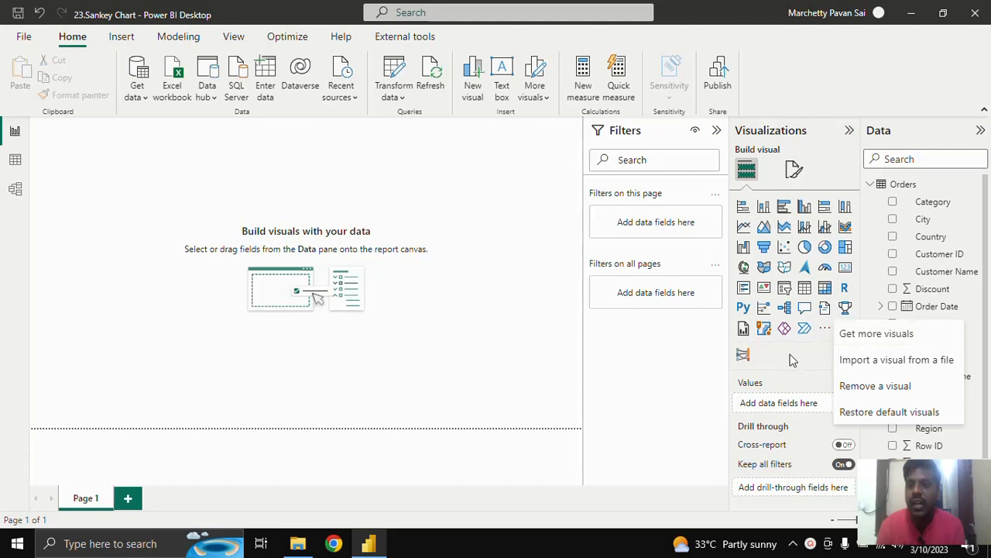
click(747, 368)
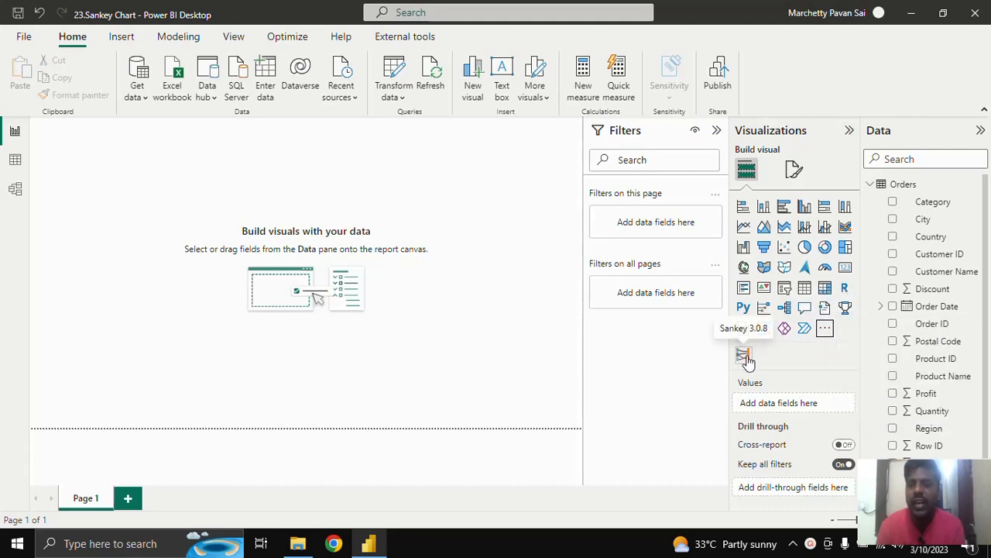
click(743, 356)
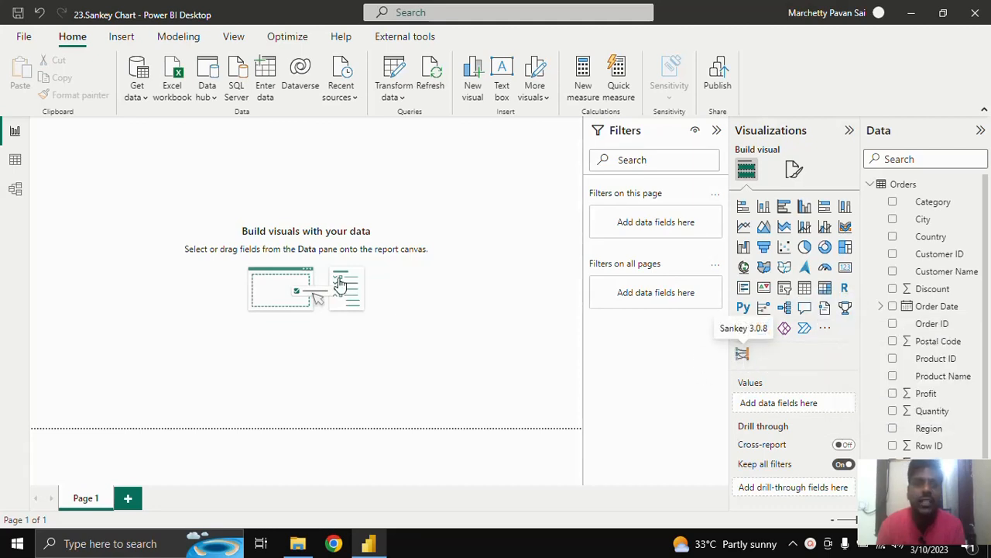
drag(118, 186, 292, 245)
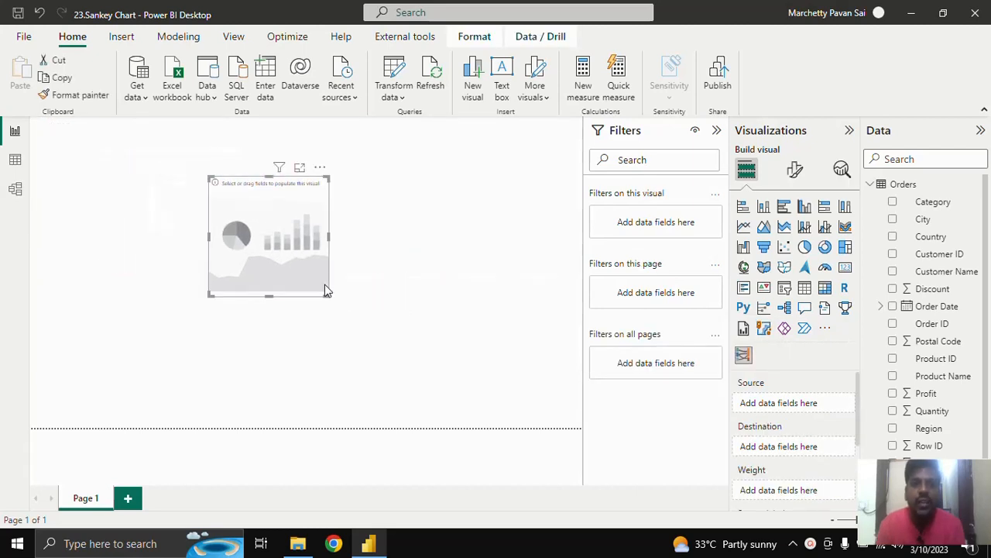
drag(329, 294, 413, 334)
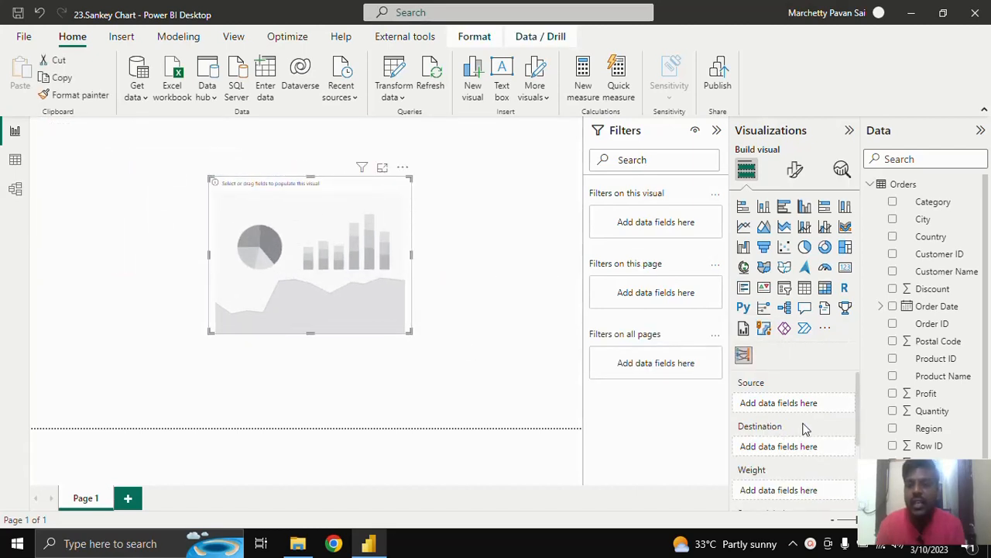
- Shift the empty Sankey visual toward the page's upper-left area and enlarge it further
scroll(780, 450, down, 3)
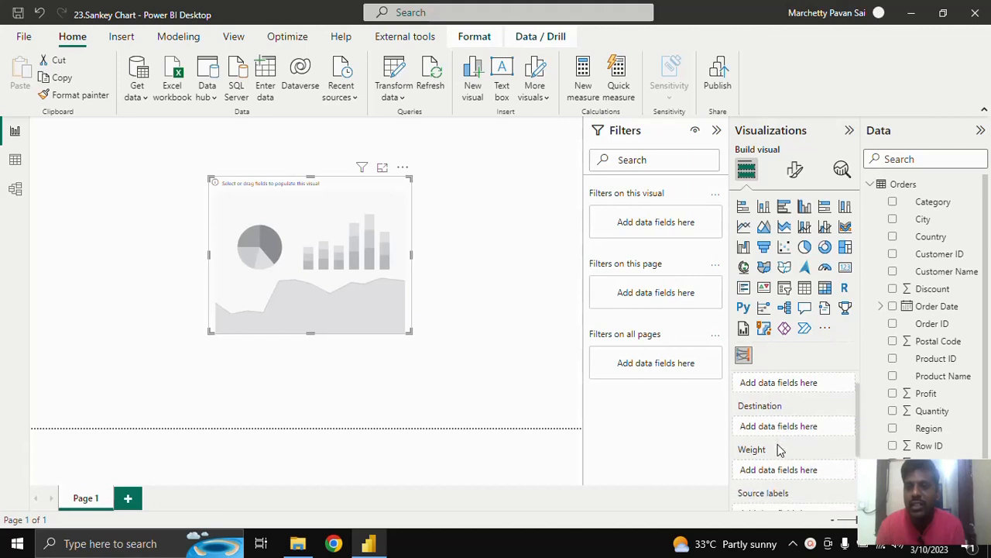
scroll(786, 450, up, 3)
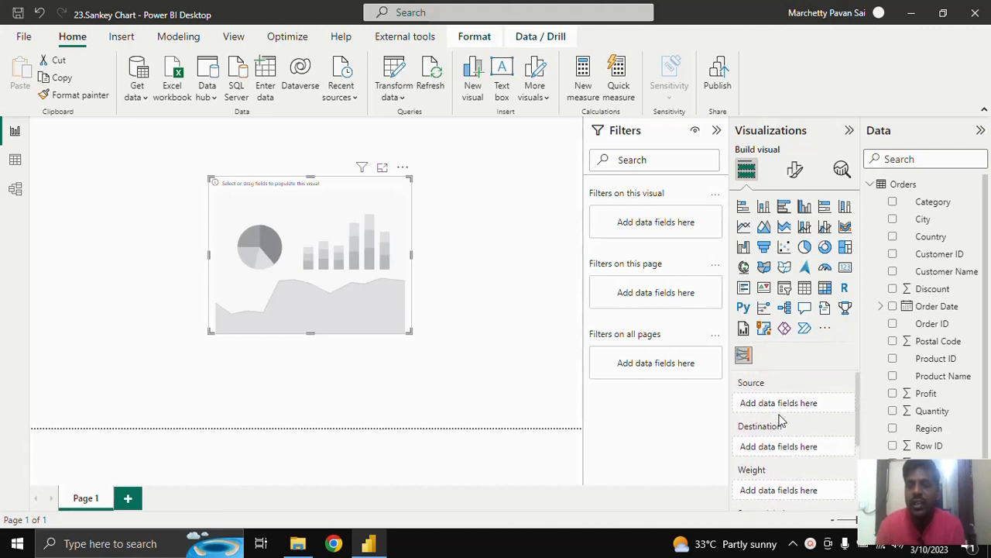
scroll(804, 451, down, 1)
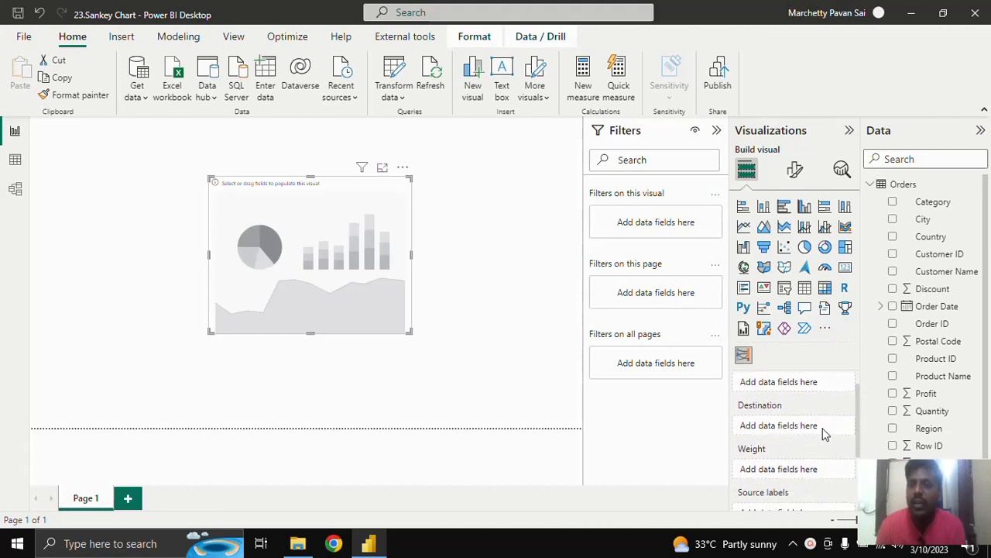
drag(377, 238, 333, 228)
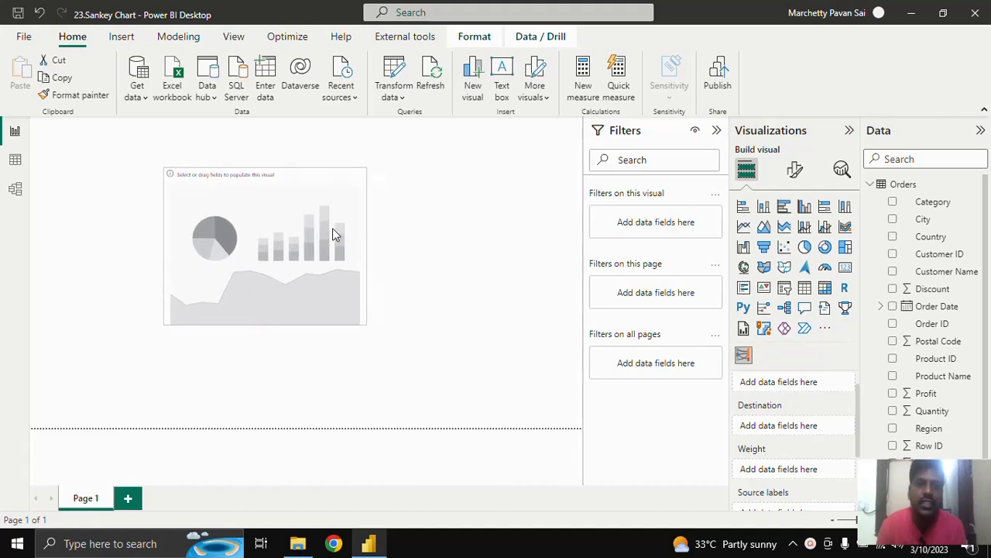
drag(365, 323, 430, 349)
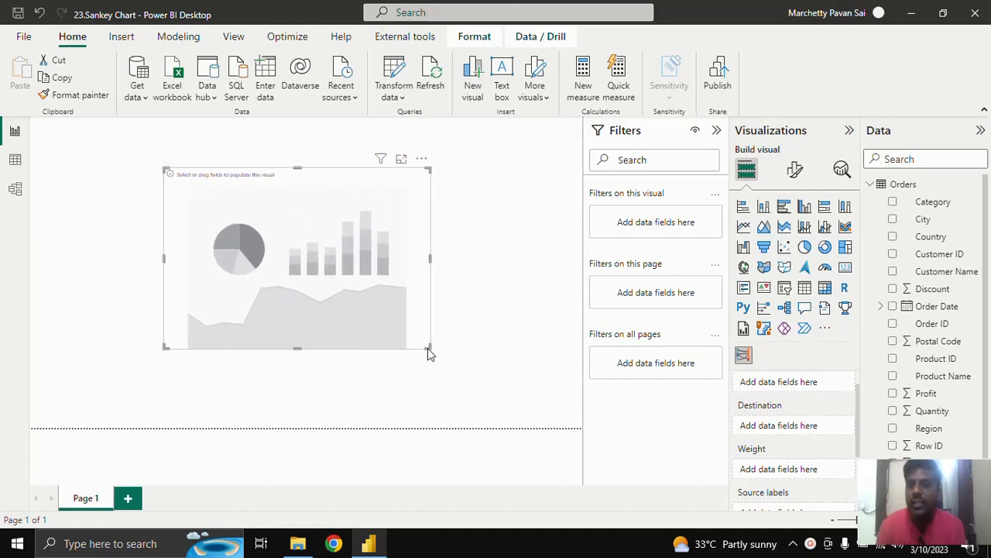
- Assign Category as the Sankey chart's Source and Region as its Destination
scroll(788, 425, up, 1)
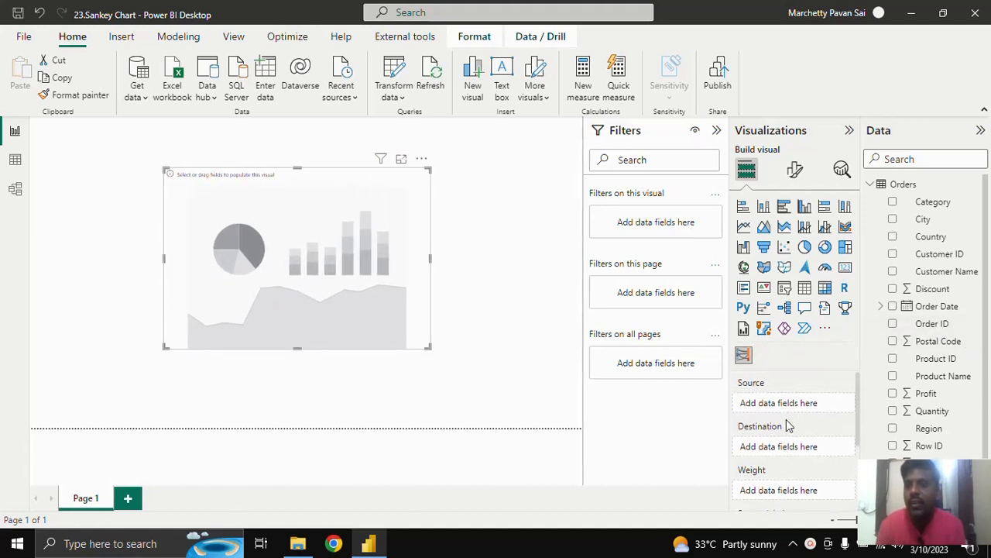
click(893, 202)
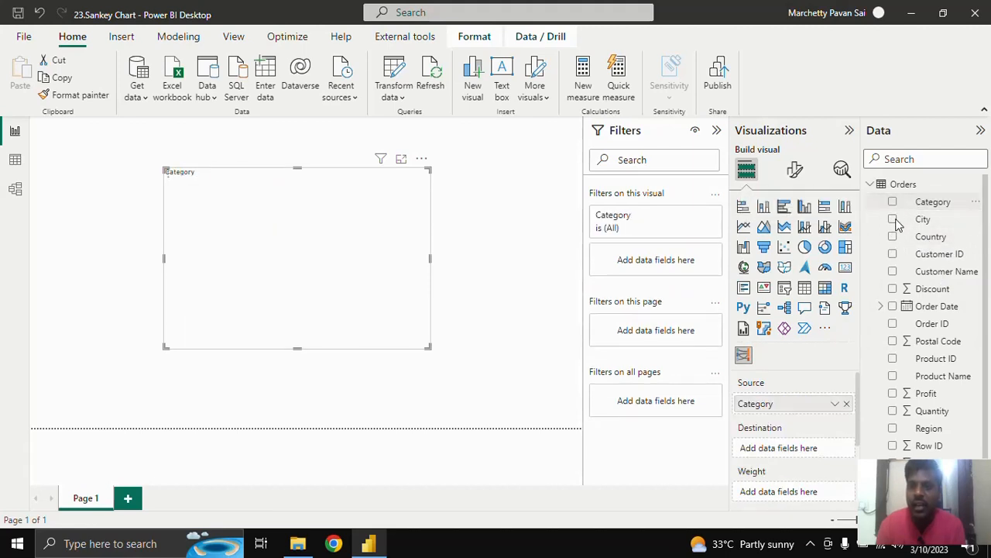
scroll(927, 418, down, 1)
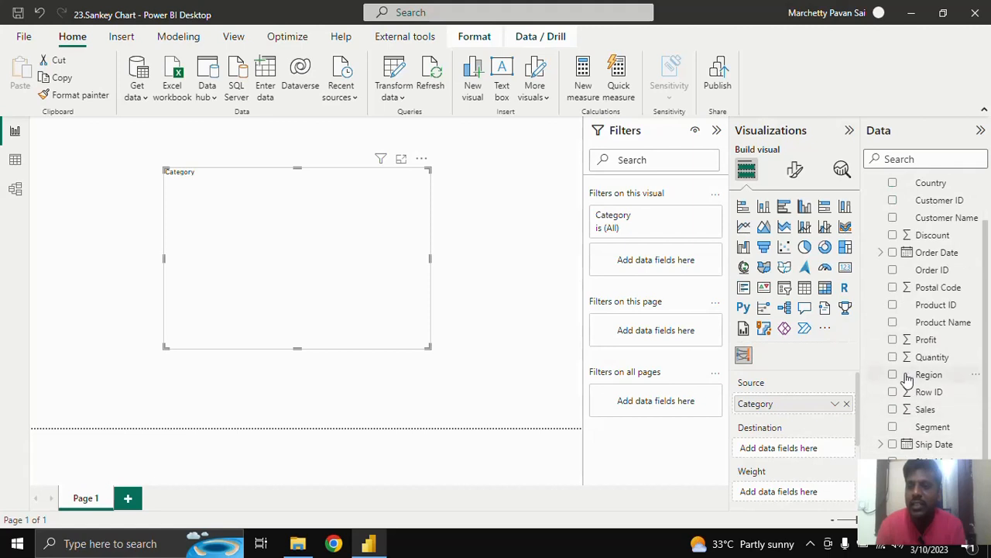
click(893, 376)
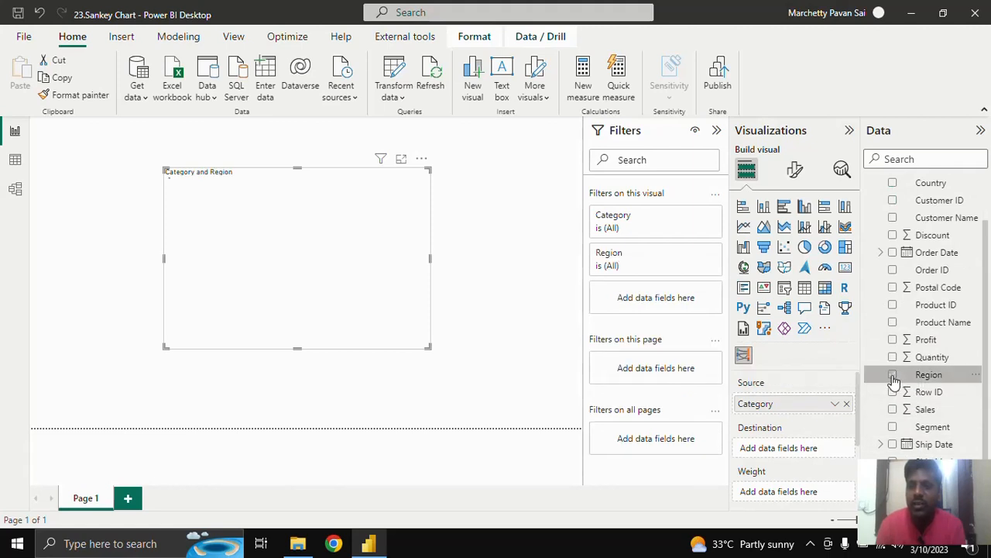
- Examine the Furniture, Office Supplies and Technology flows by highlighting each node in focus mode, and return to the report
click(401, 159)
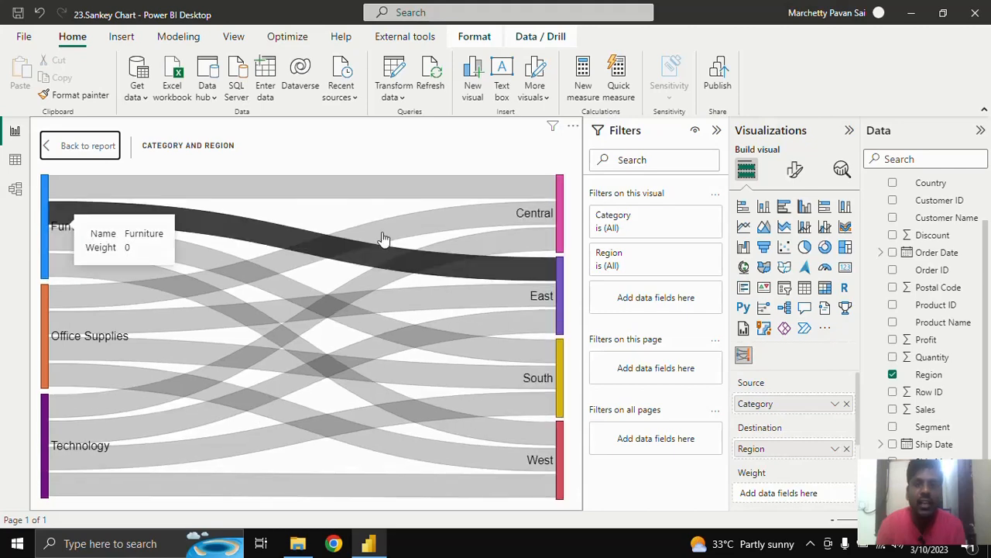
click(44, 235)
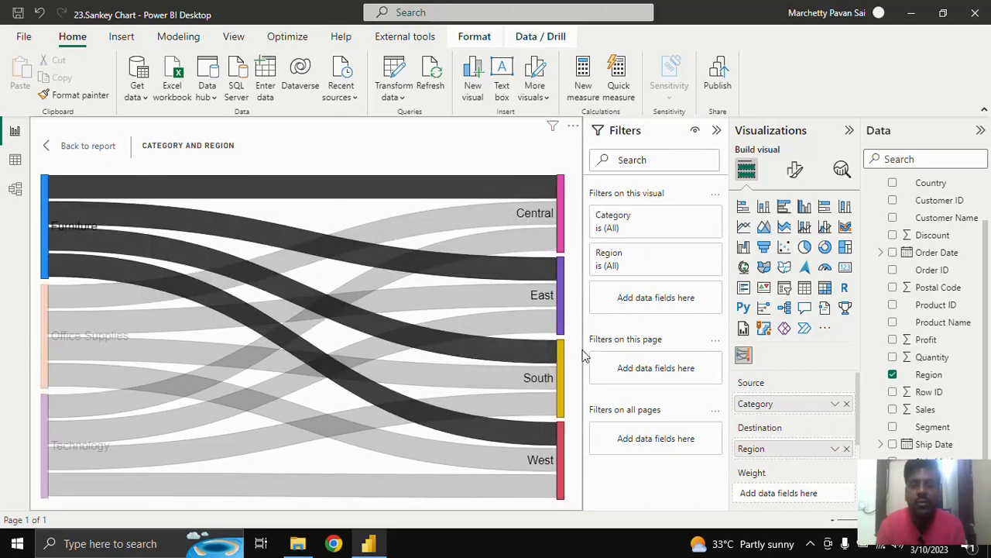
click(44, 350)
click(44, 470)
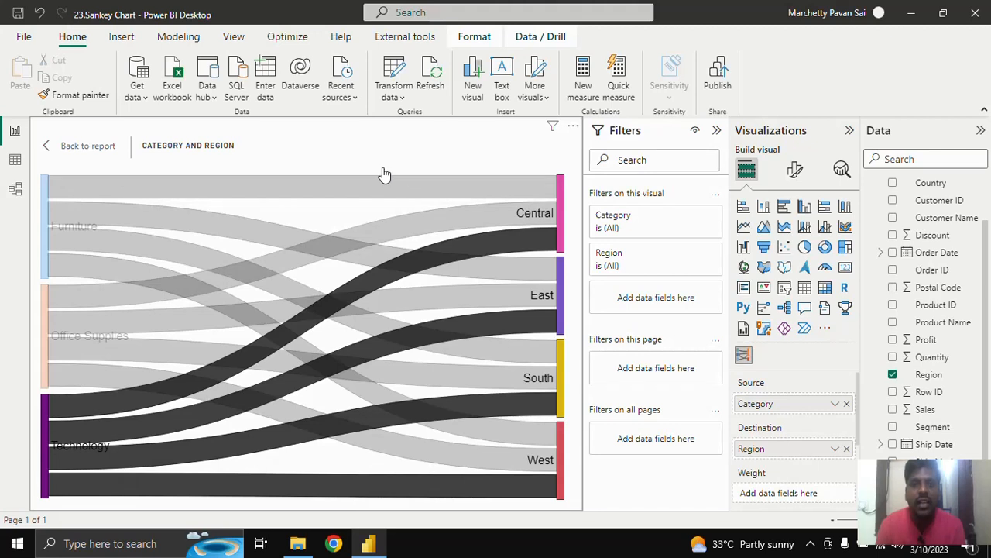
click(75, 146)
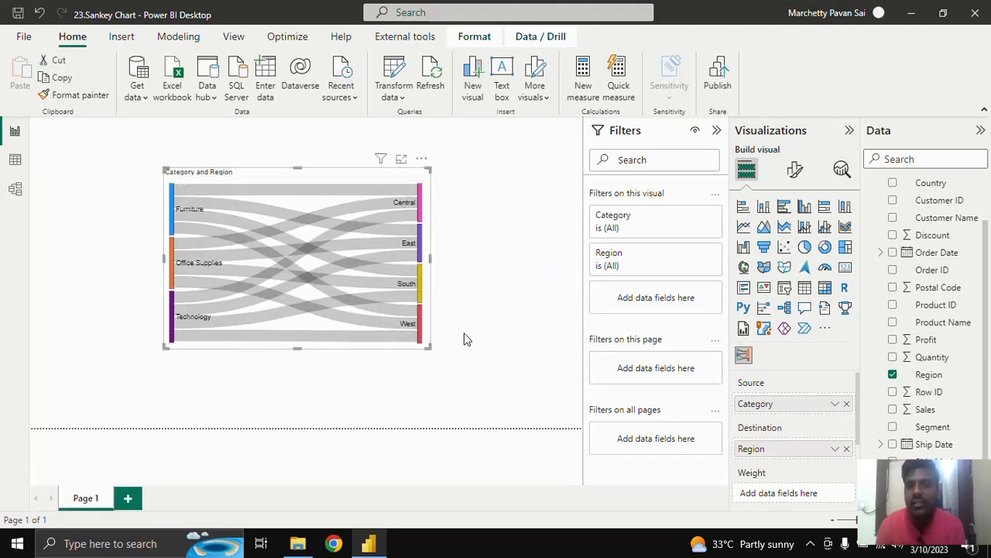
- Assign Profit from the Orders table as the Sankey chart's Weight
scroll(840, 465, down, 1)
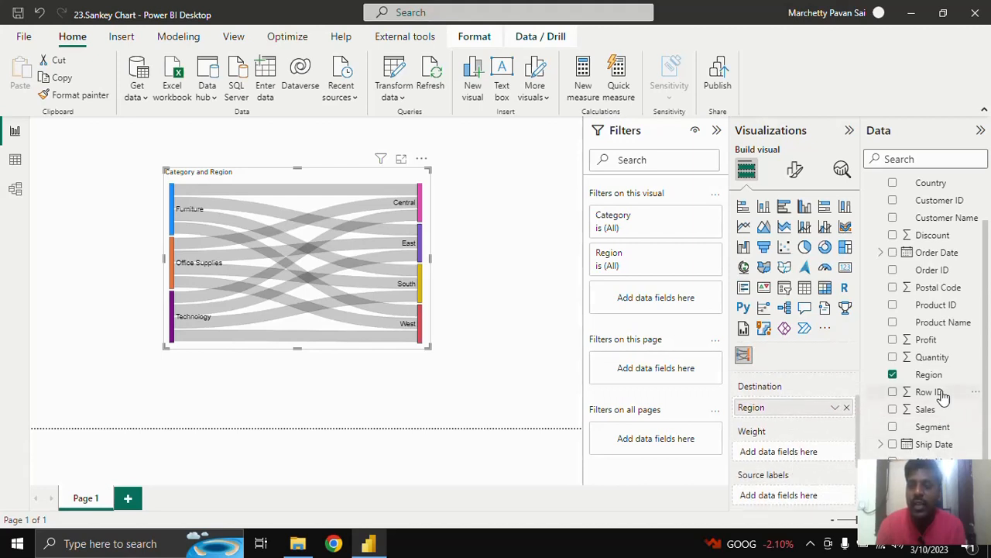
drag(933, 409, 878, 394)
drag(883, 343, 807, 458)
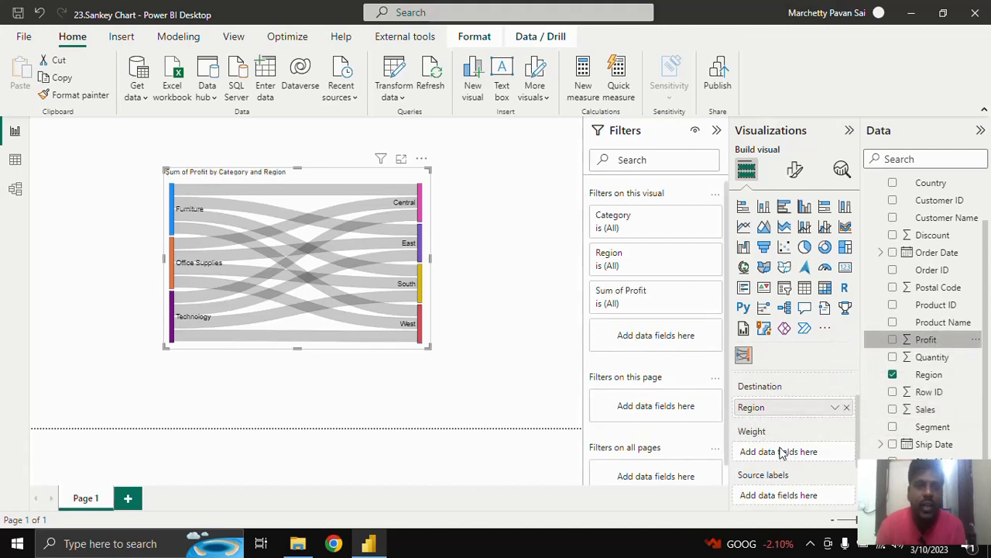
- Inspect the profit flows in focus mode, and enlarge the chart and shift it toward the report page's upper-left area
click(401, 158)
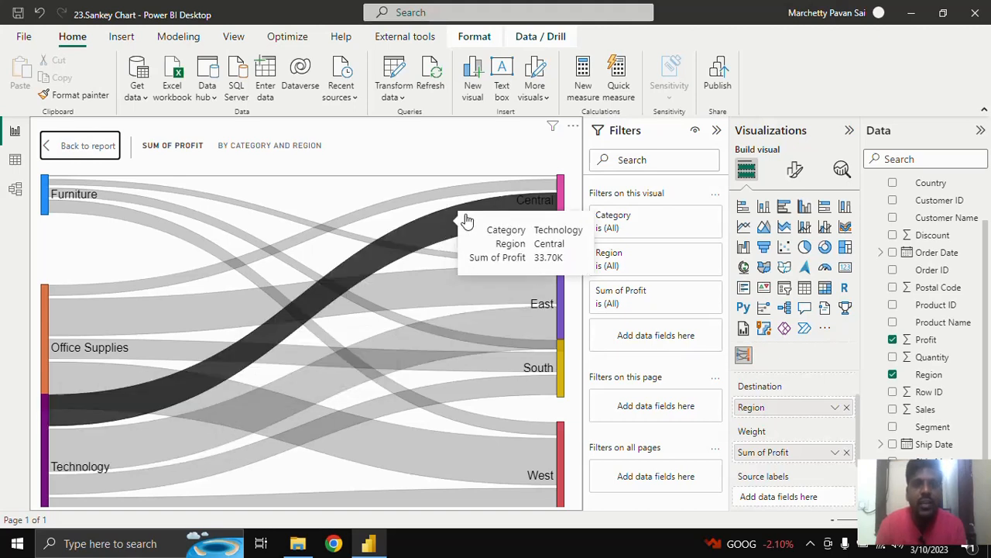
click(85, 146)
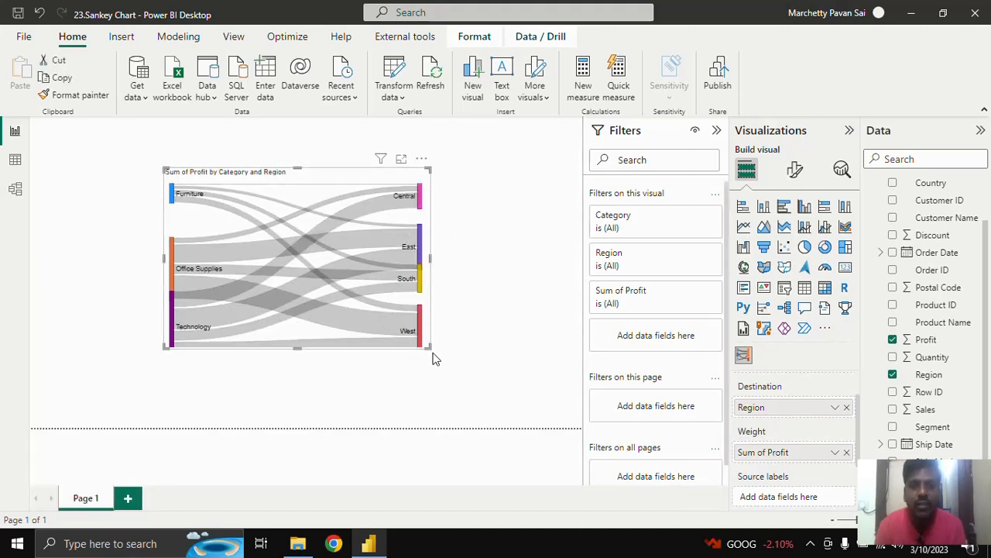
drag(432, 353, 465, 395)
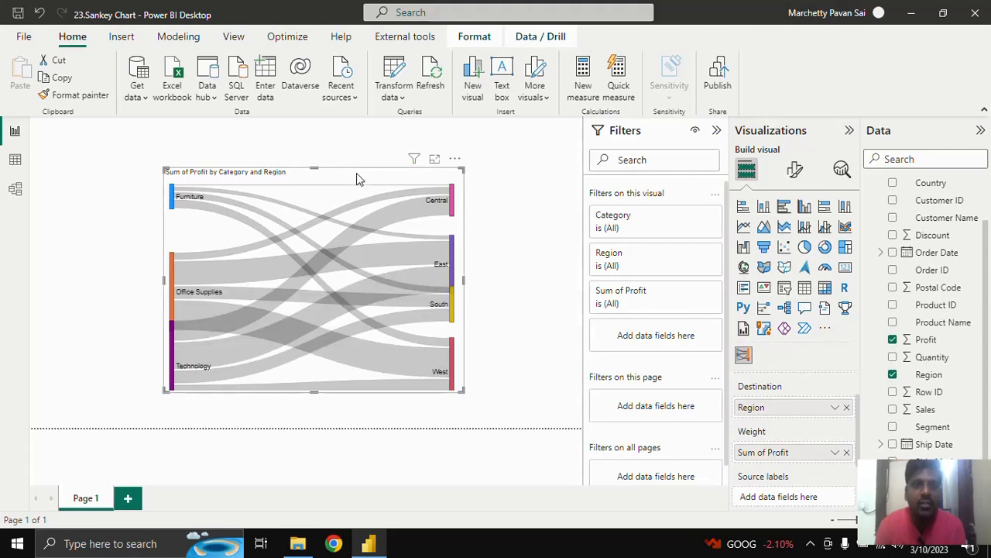
drag(314, 170, 257, 162)
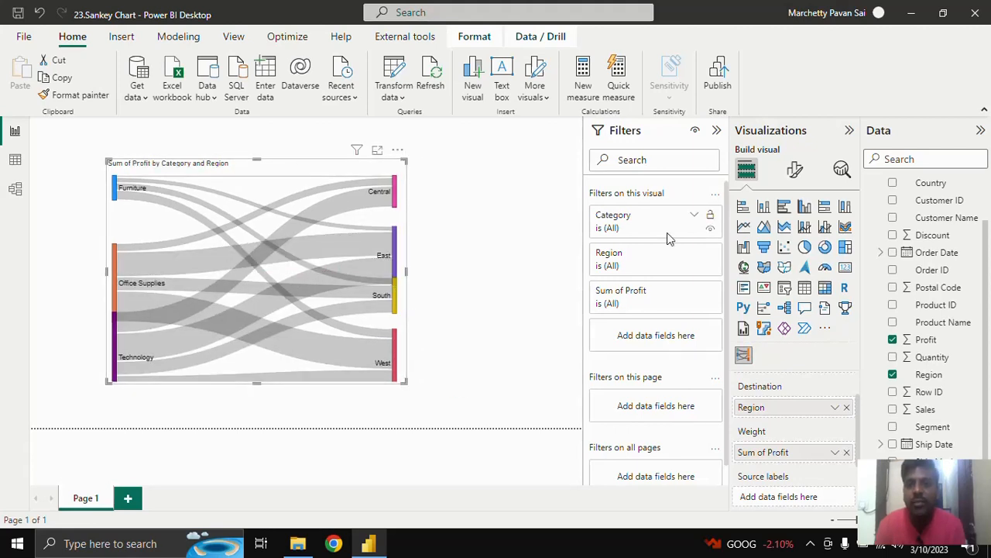
- Format the Sankey chart's data labels with a dark blue color and 15 pt text size, viewing the chart in focus mode
click(794, 171)
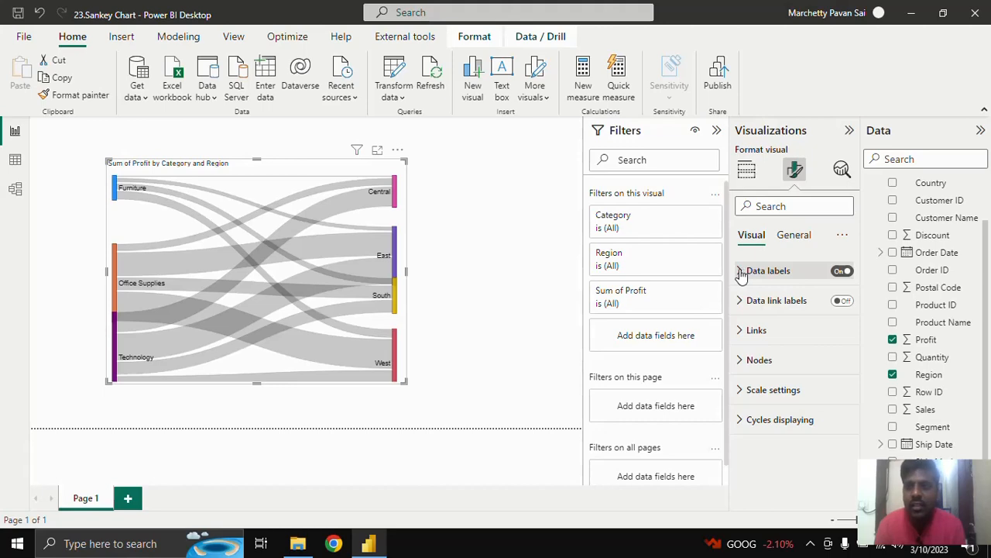
click(741, 273)
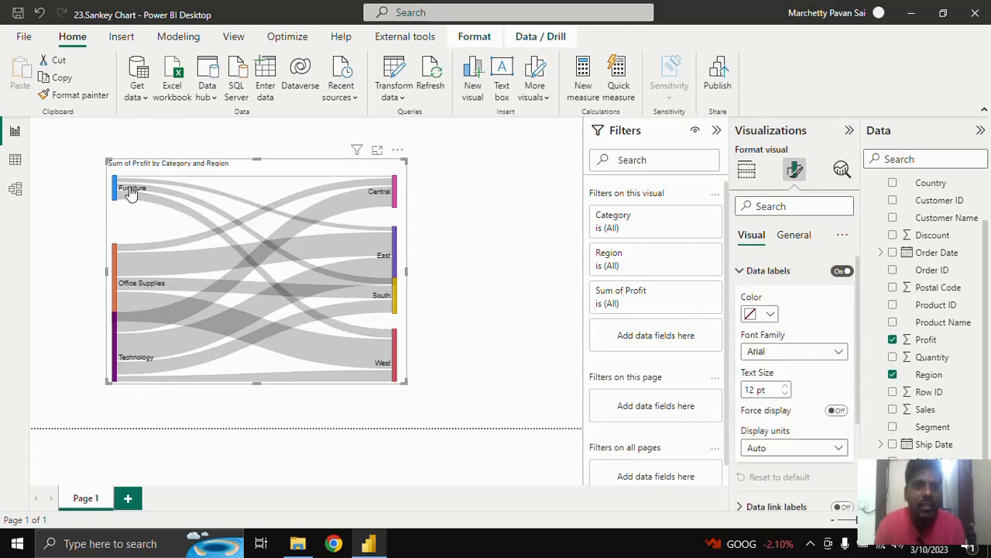
click(377, 149)
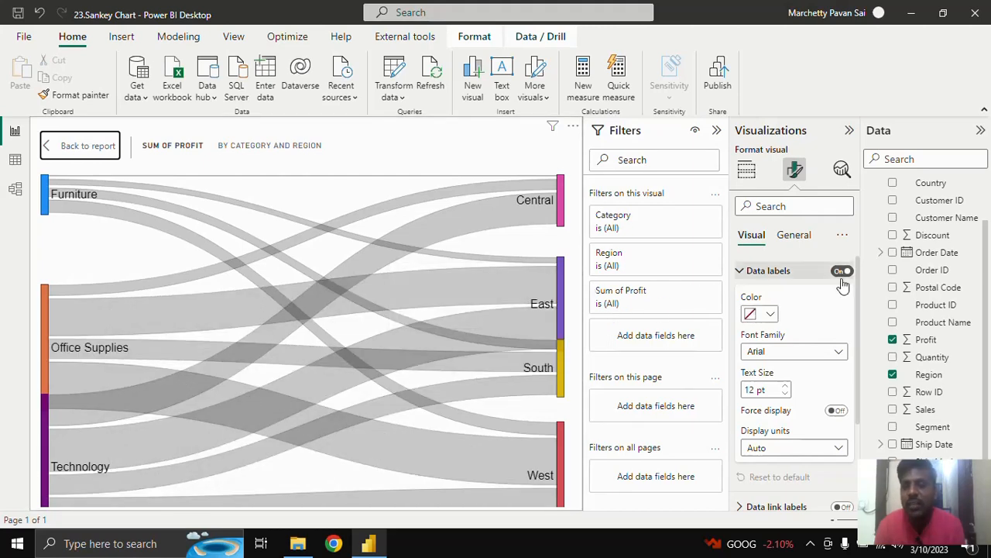
click(768, 315)
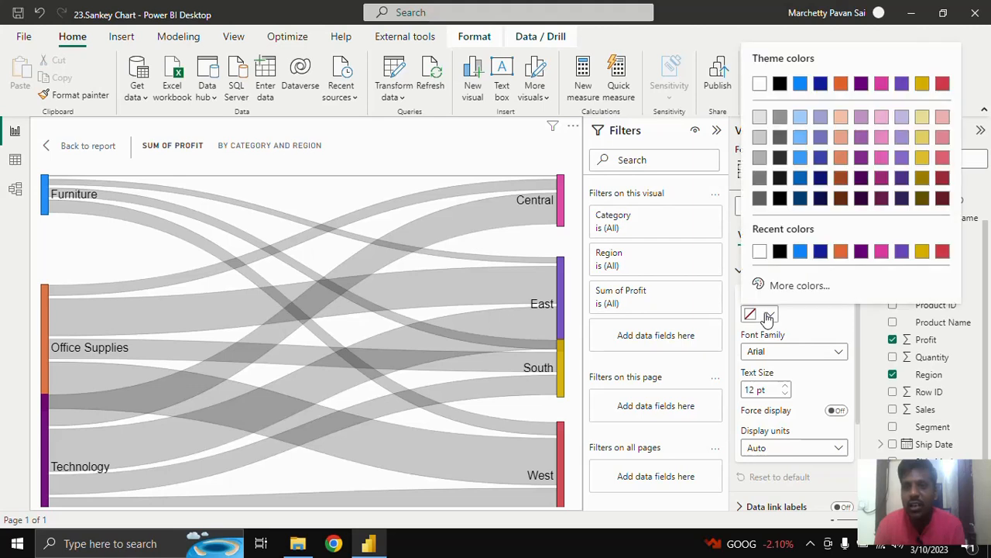
click(821, 181)
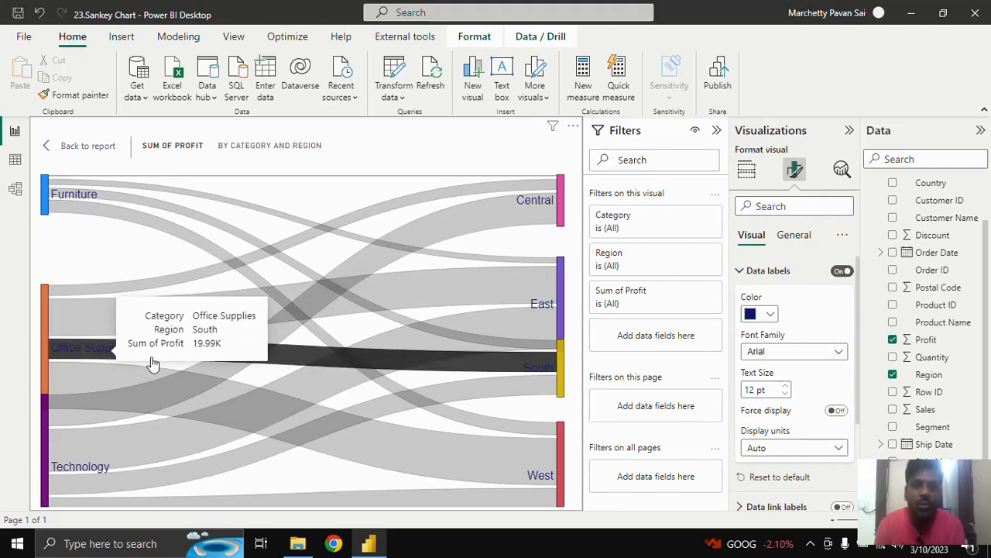
click(787, 387)
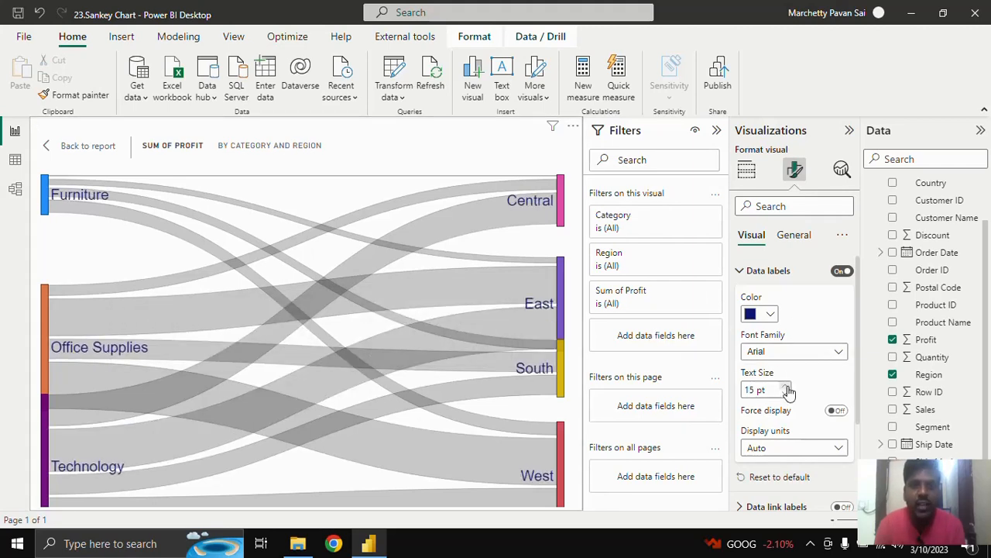
- Set the data labels' display units to Thousands and check the flow from Furniture to West
scroll(788, 395, down, 2)
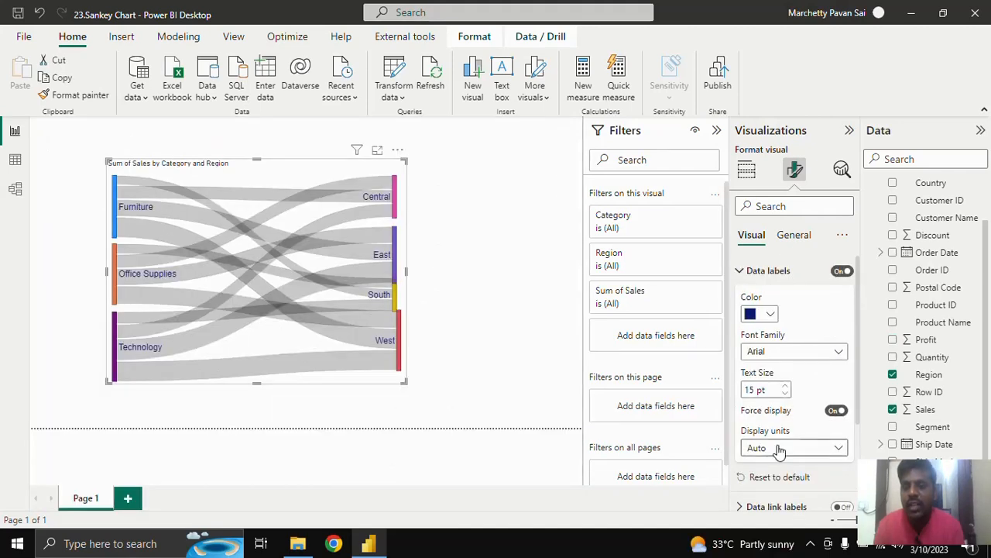
click(779, 449)
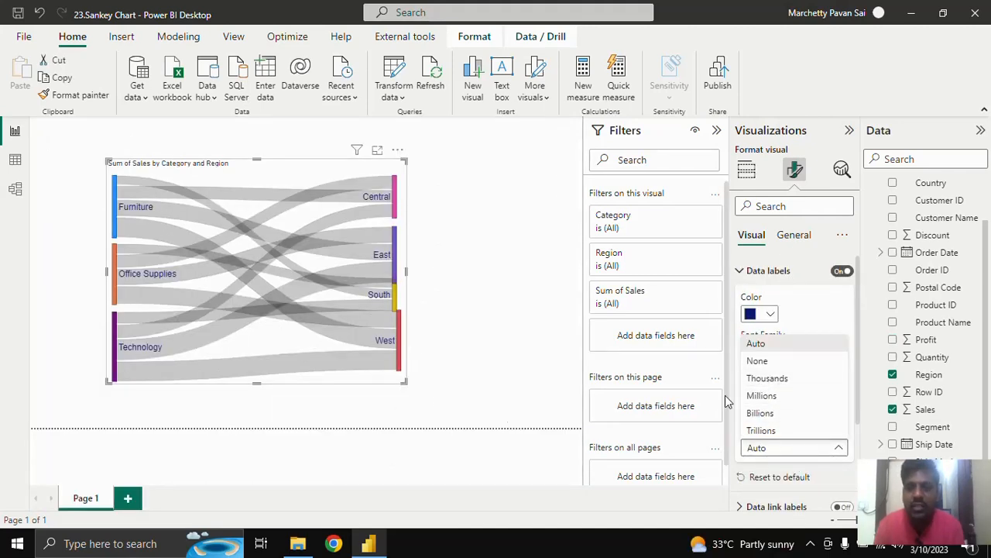
key(Escape)
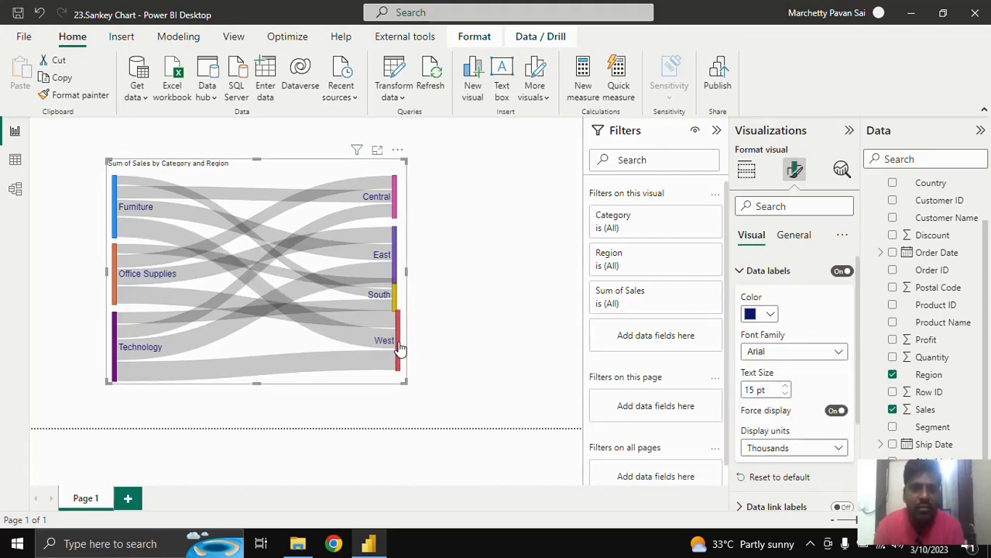
mouse_move(397, 352)
mouse_move(333, 333)
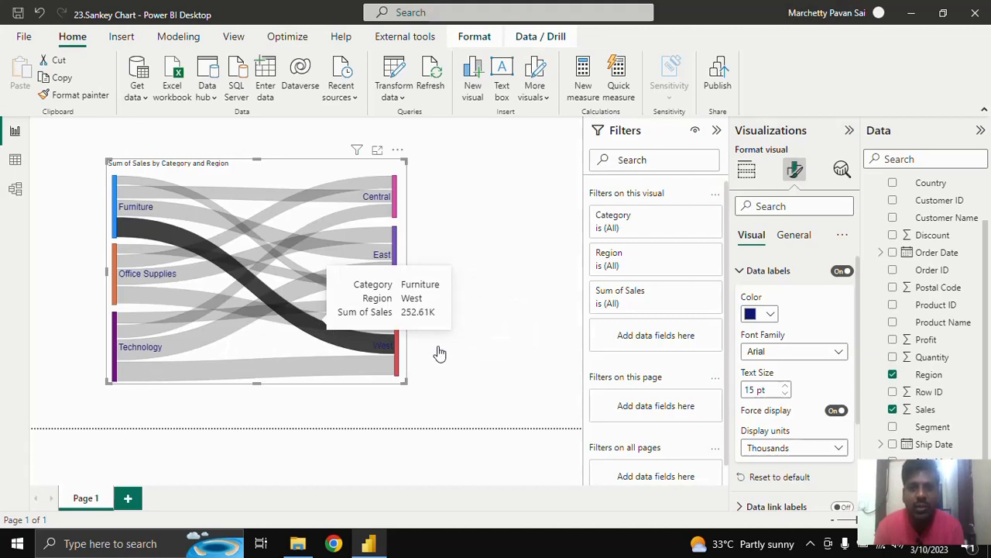
click(790, 448)
click(774, 399)
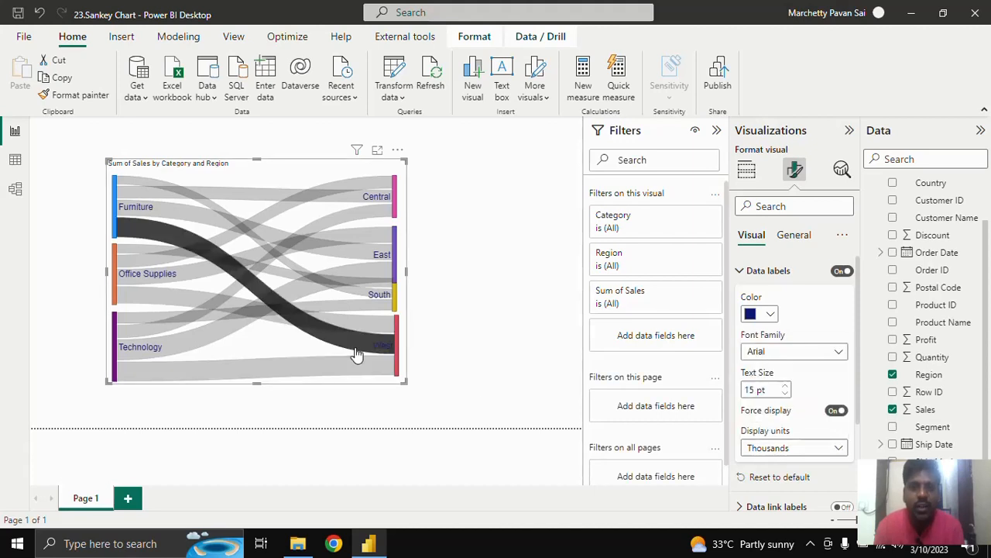
- Set the data labels' display units to Millions and check the sales flow from Furniture to West
mouse_move(356, 352)
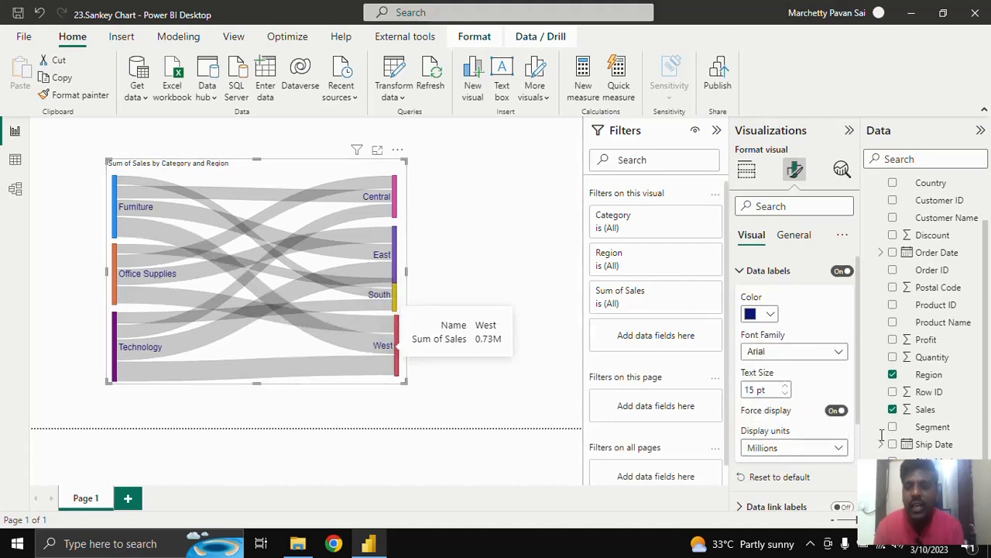
click(807, 448)
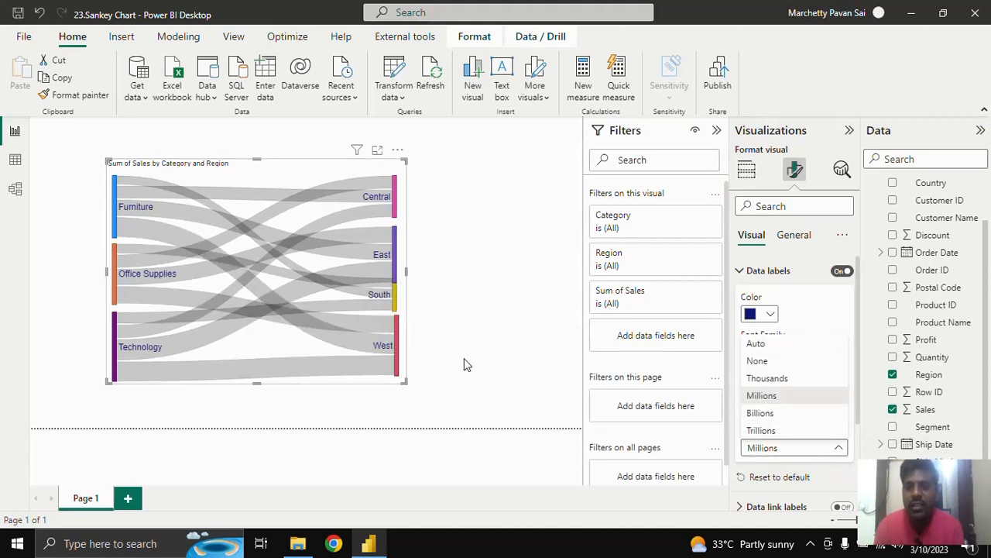
click(348, 340)
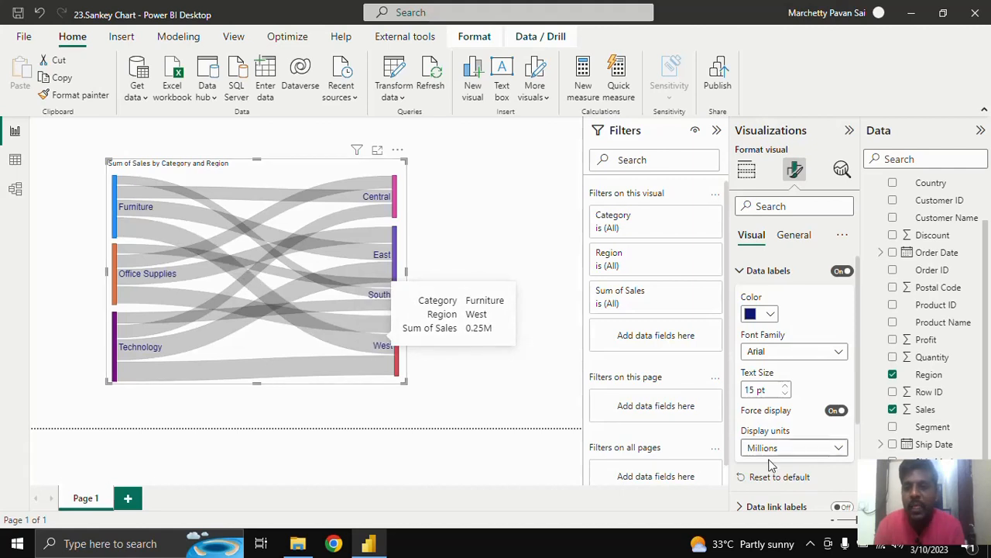
- Turn on the Sankey chart's data link labels and view the chart in focus mode
click(740, 270)
click(741, 301)
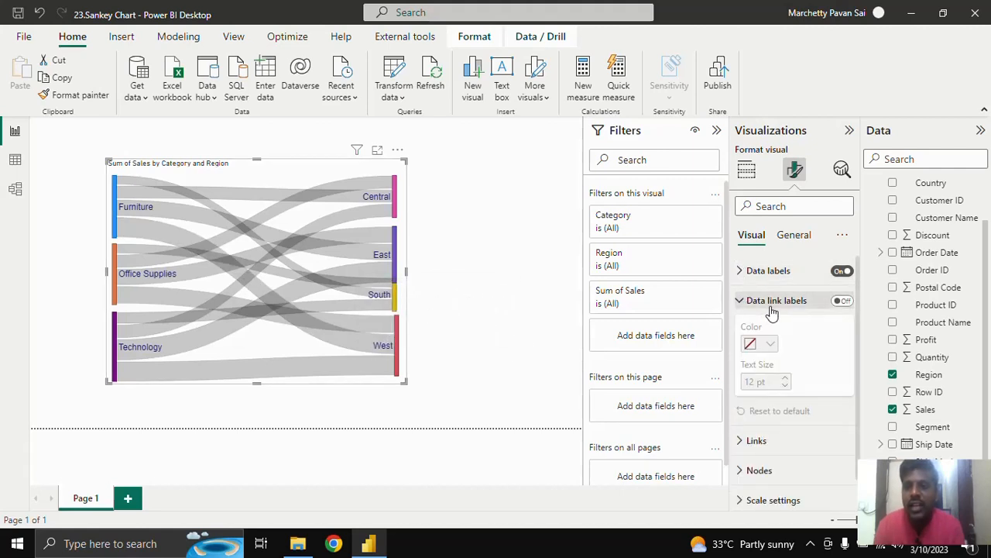
click(842, 303)
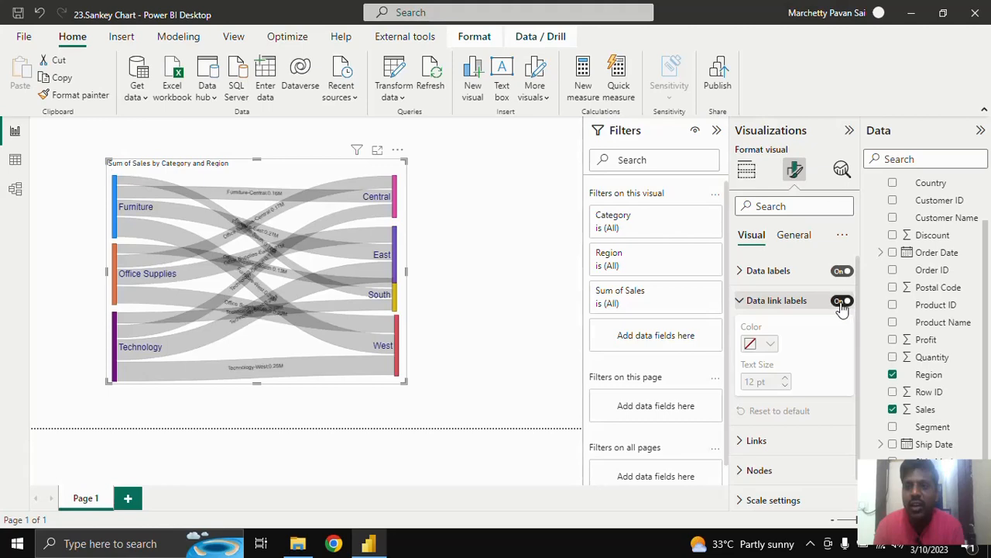
click(378, 151)
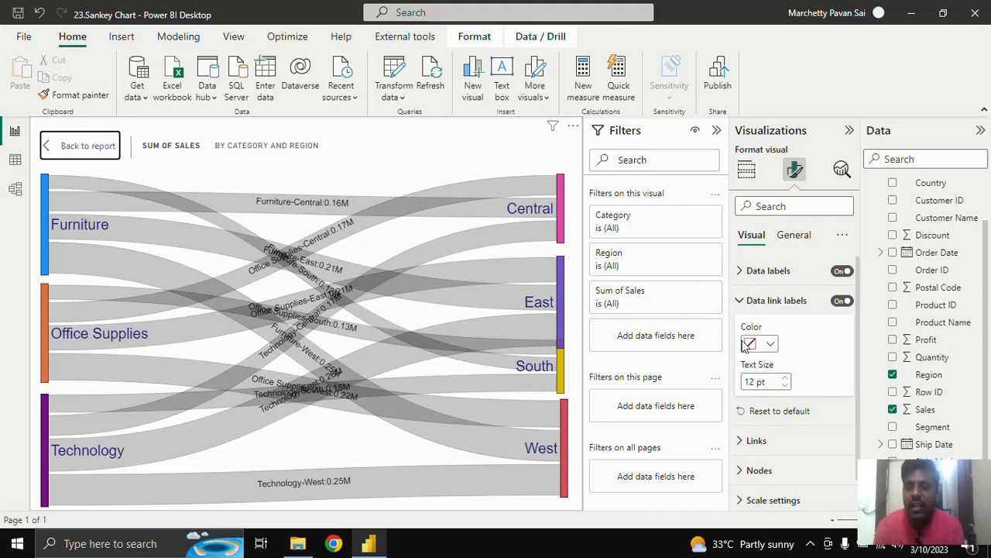
- Color the links from Office Supplies to South, Central, East and West light orange, and check the Office Supplies to Central flow
click(794, 436)
scroll(794, 419, down, 3)
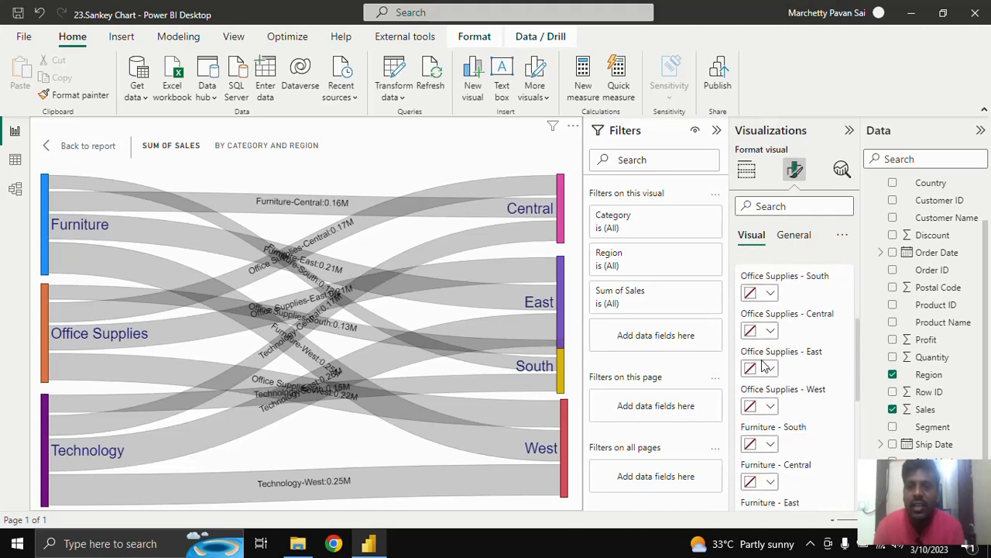
click(766, 294)
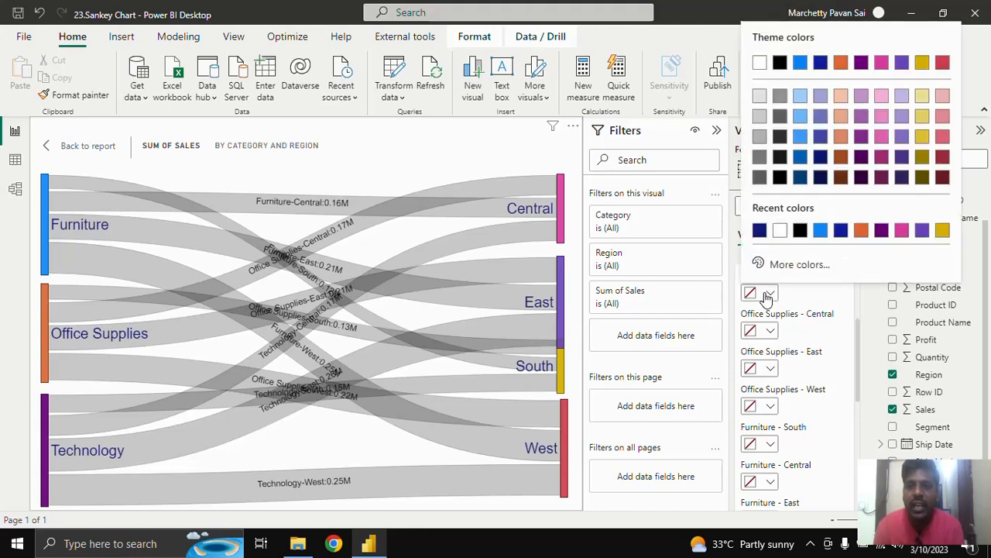
click(838, 137)
click(756, 329)
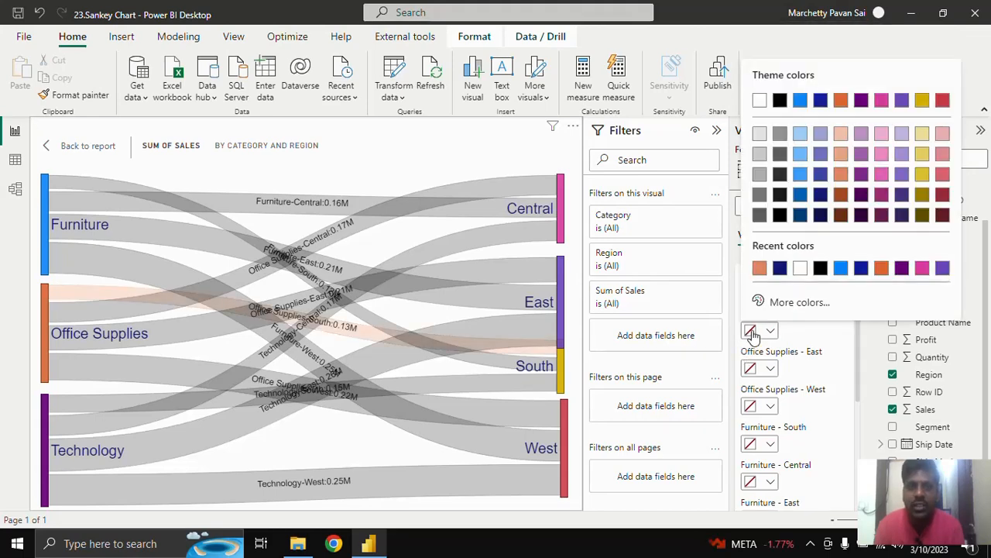
click(843, 177)
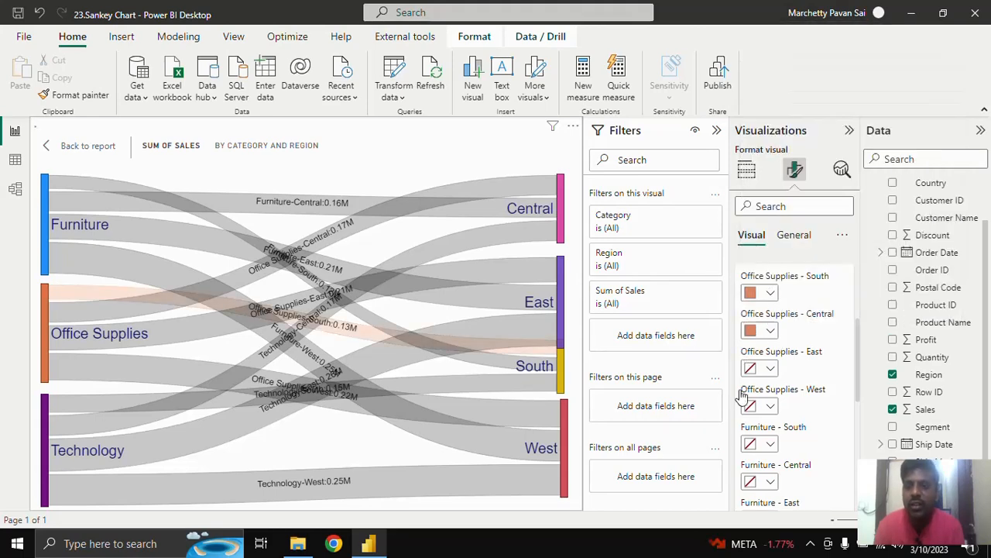
click(755, 370)
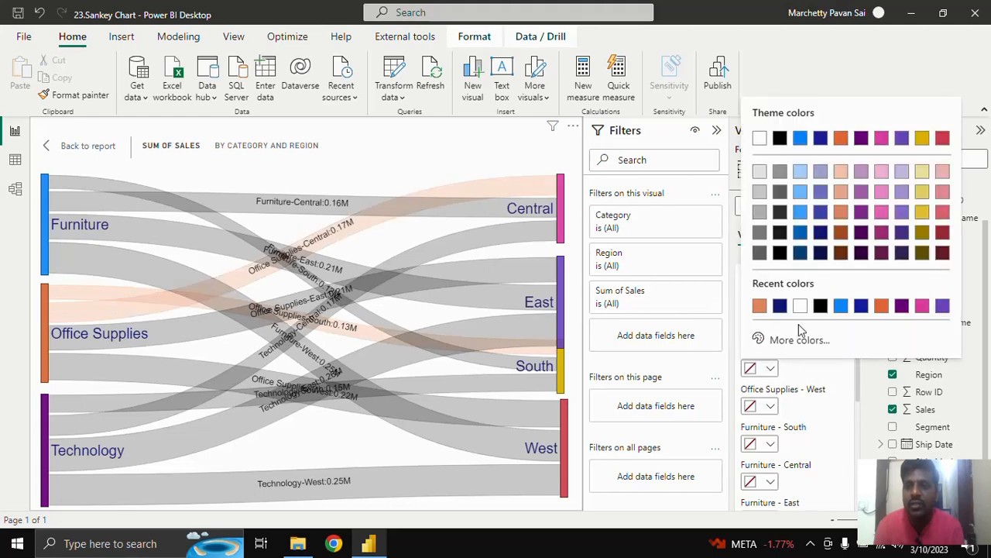
click(841, 212)
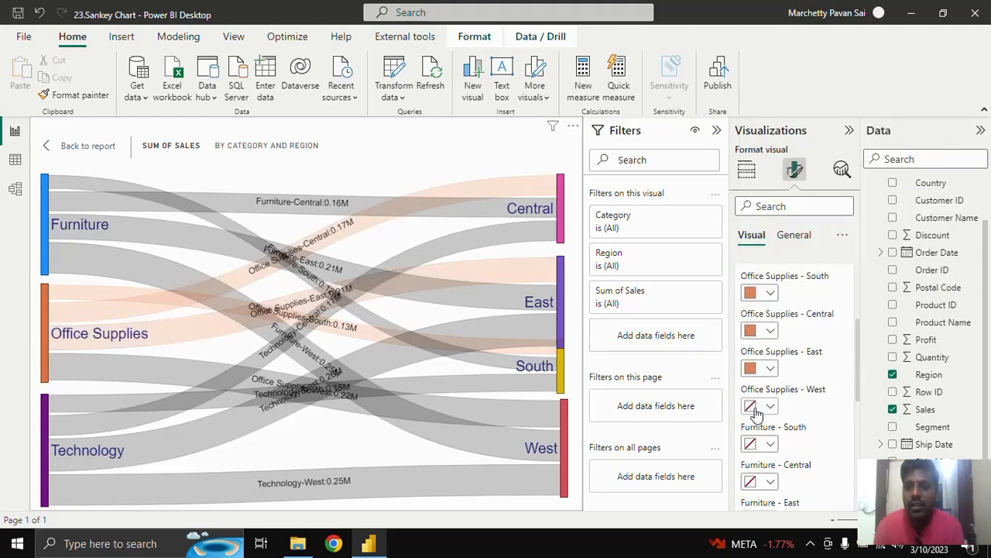
click(757, 407)
click(759, 343)
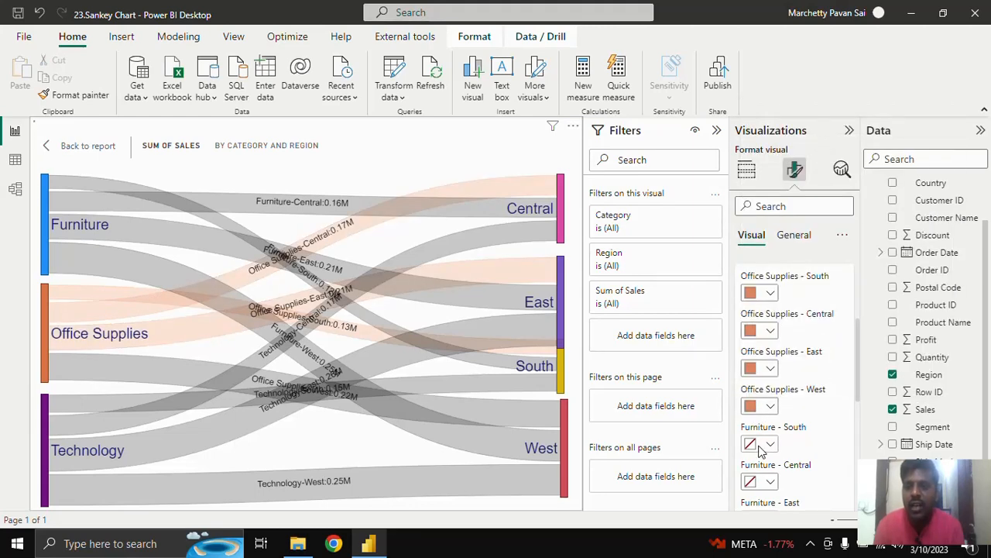
click(759, 445)
click(801, 446)
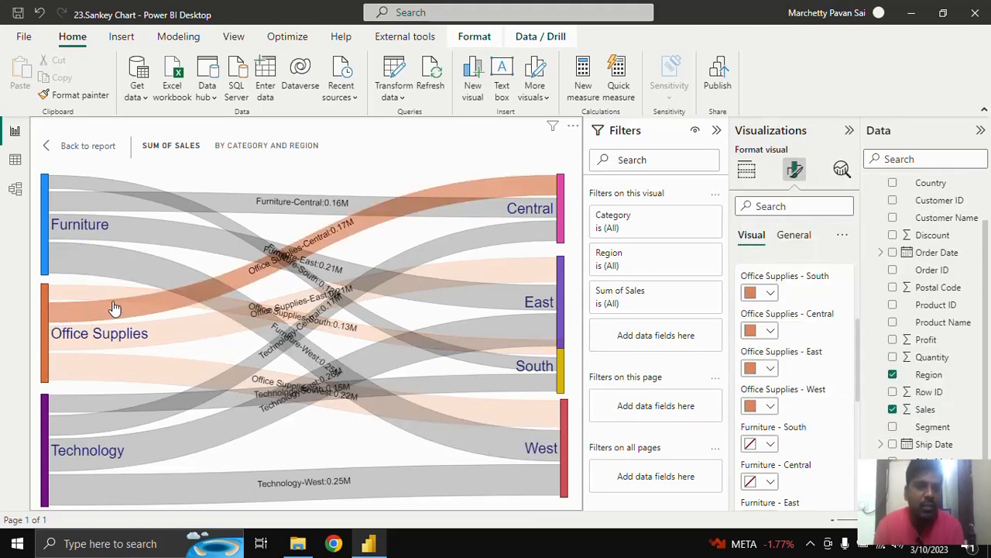
mouse_move(113, 309)
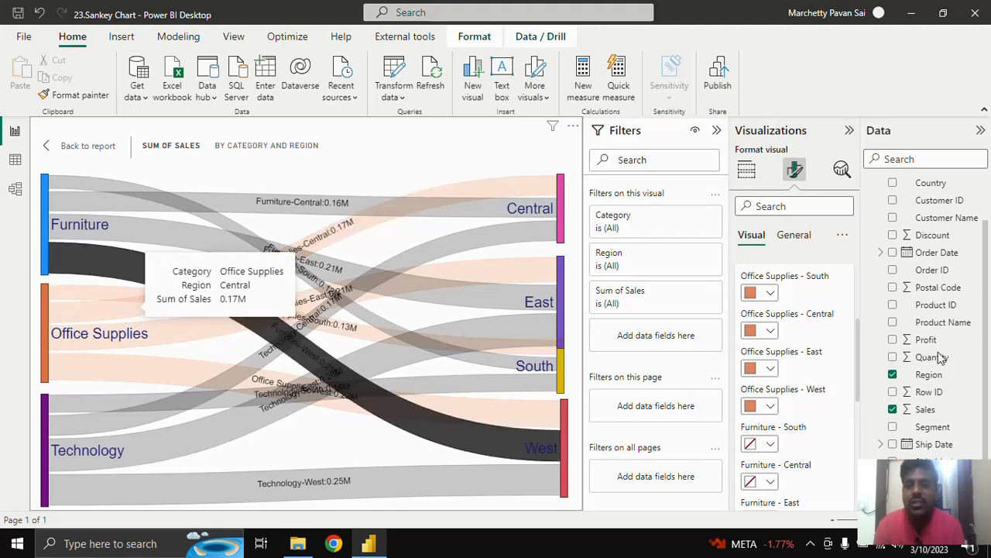
- Change the Office Supplies node to the custom green color #16AD22 and check the node in the chart
scroll(798, 341, up, 3)
scroll(748, 387, up, 2)
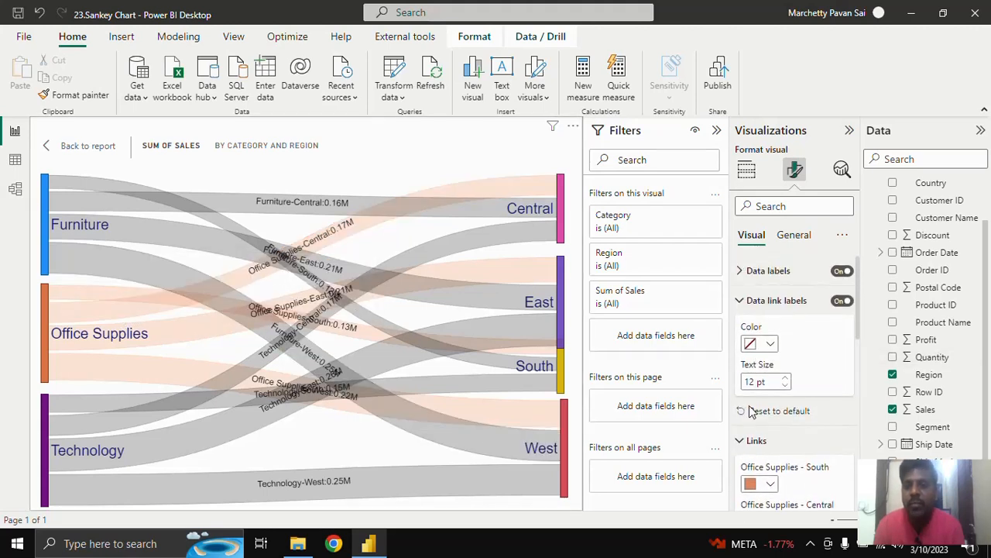
click(745, 440)
scroll(751, 437, down, 1)
click(751, 437)
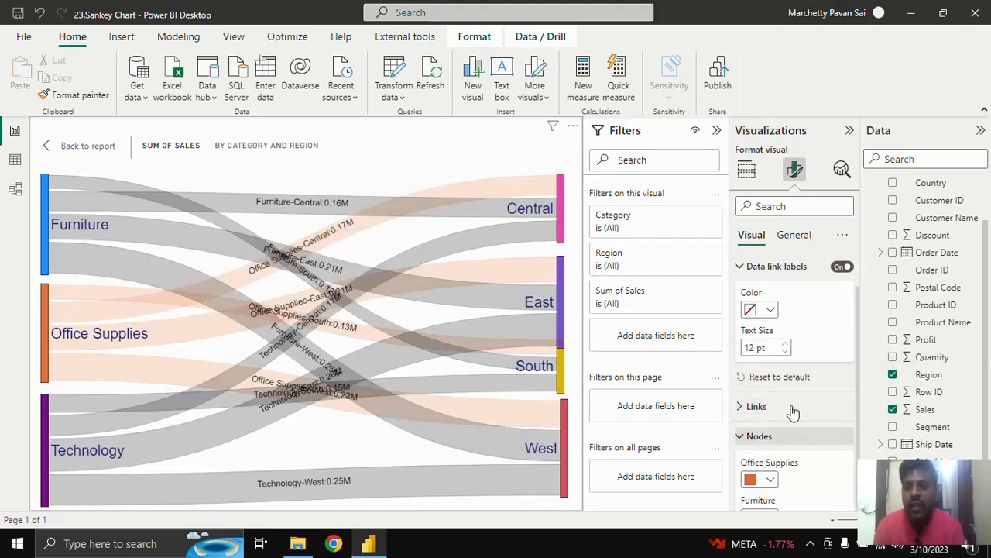
scroll(814, 383, down, 5)
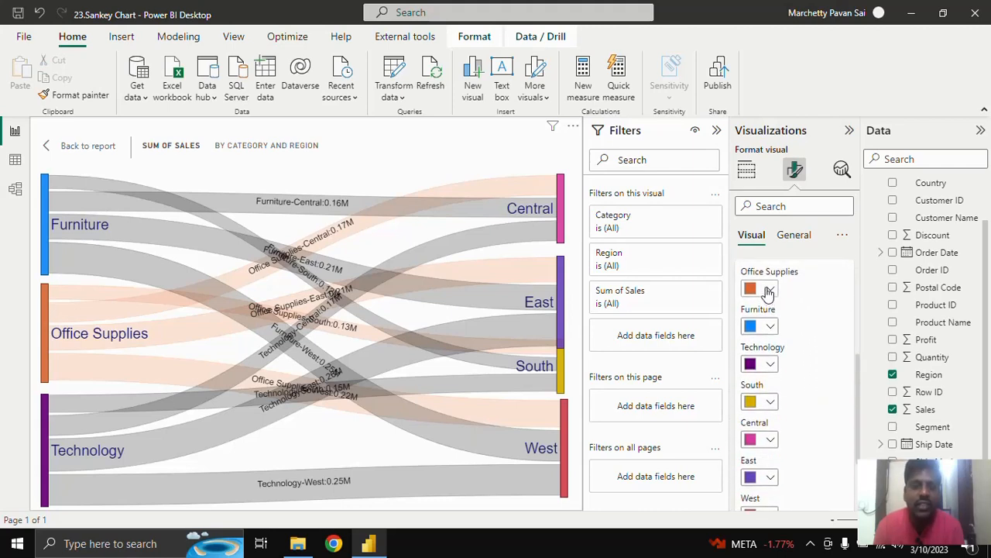
mouse_move(48, 345)
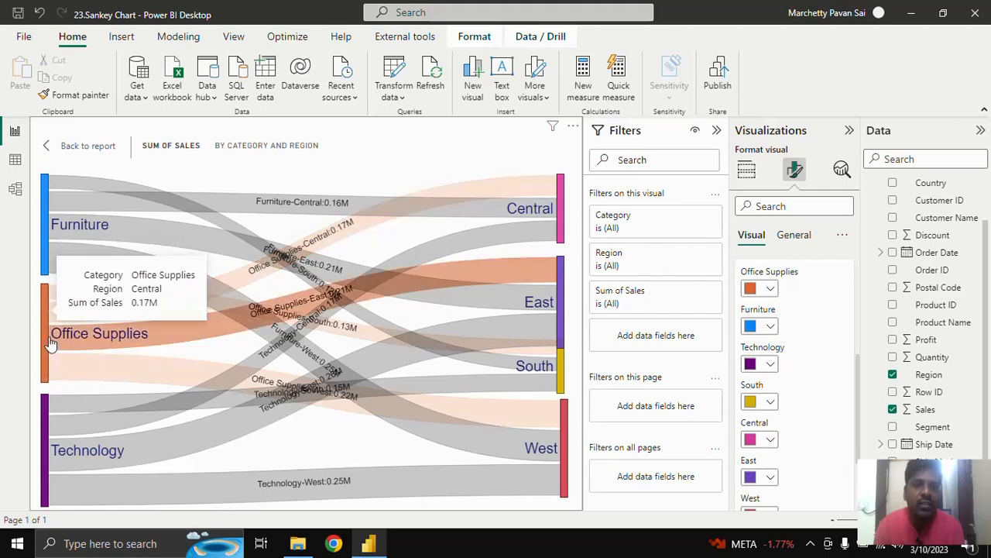
click(765, 290)
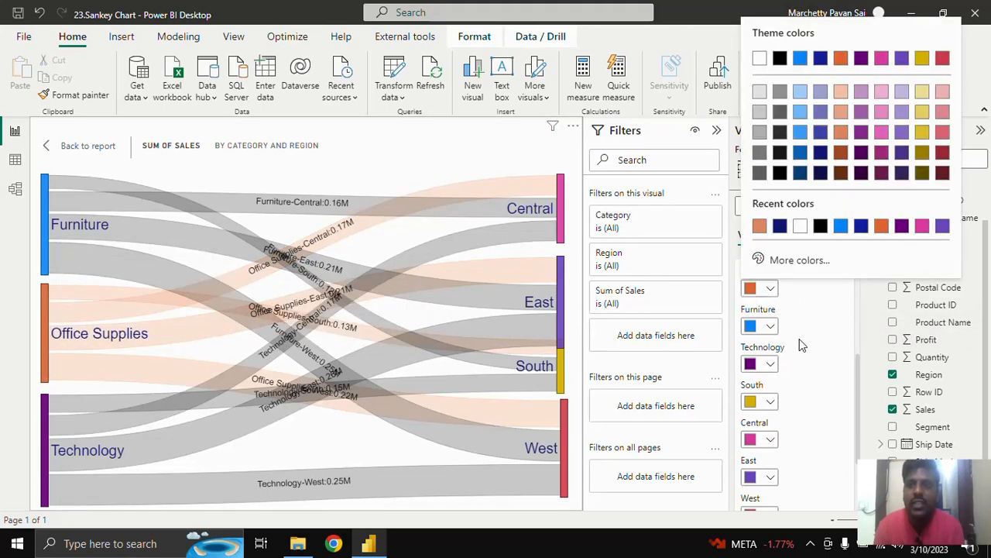
click(803, 261)
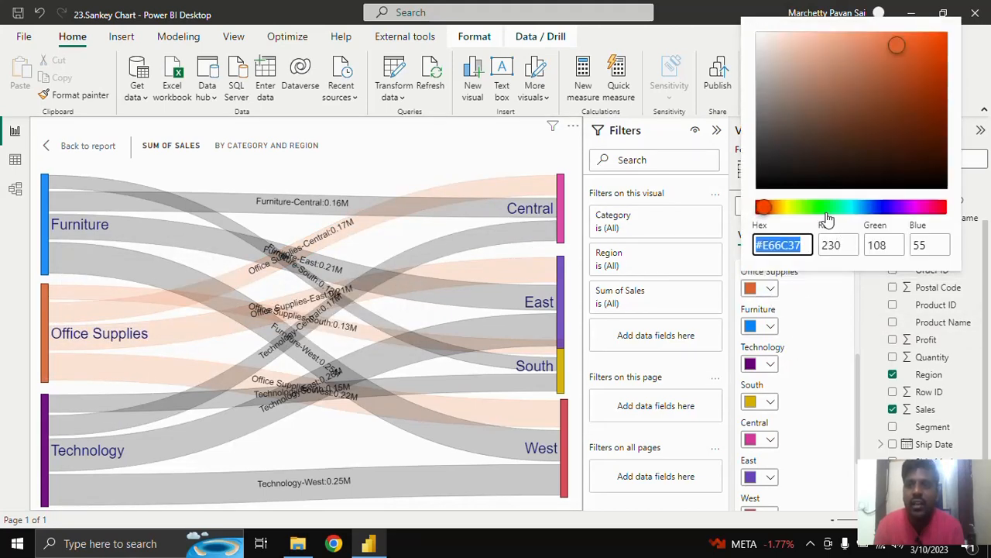
click(821, 207)
click(919, 83)
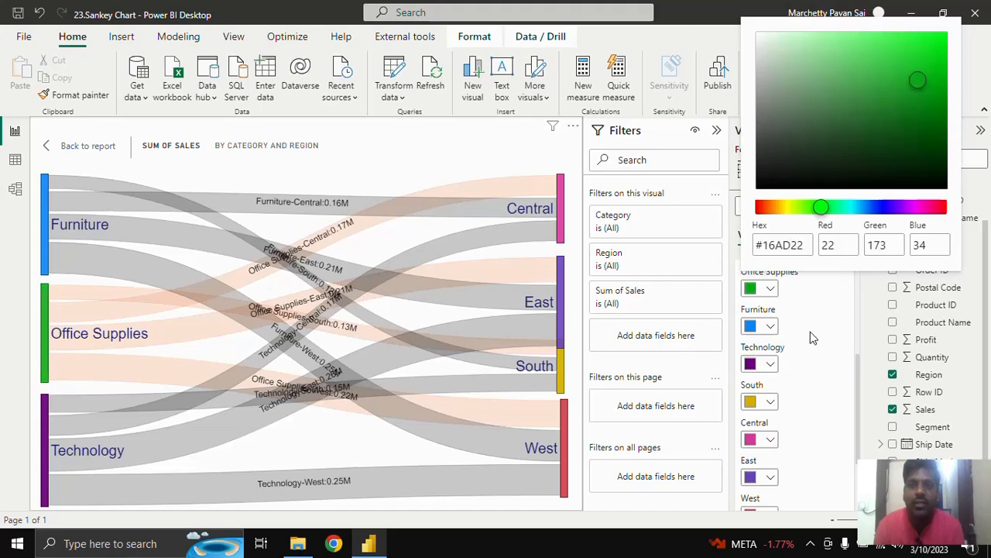
click(810, 336)
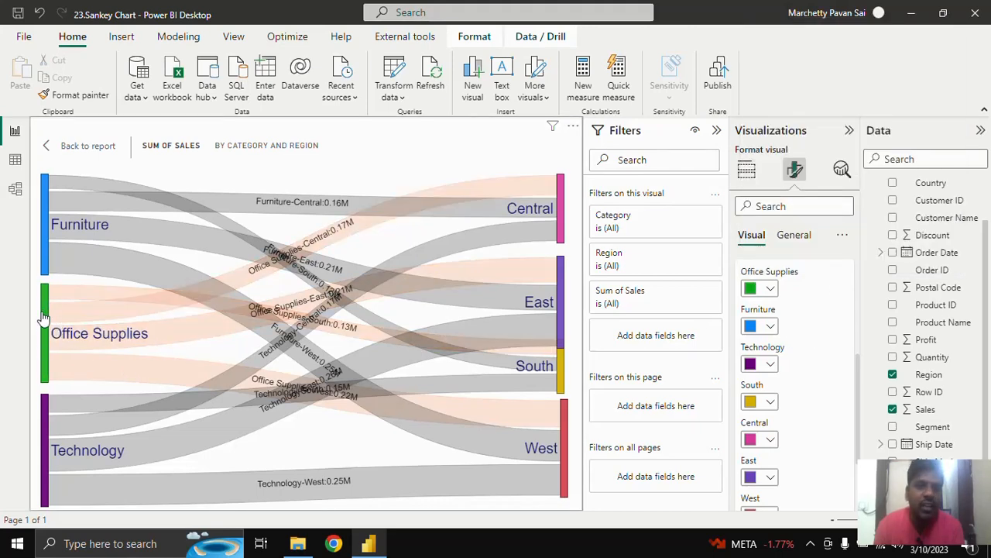
mouse_move(44, 304)
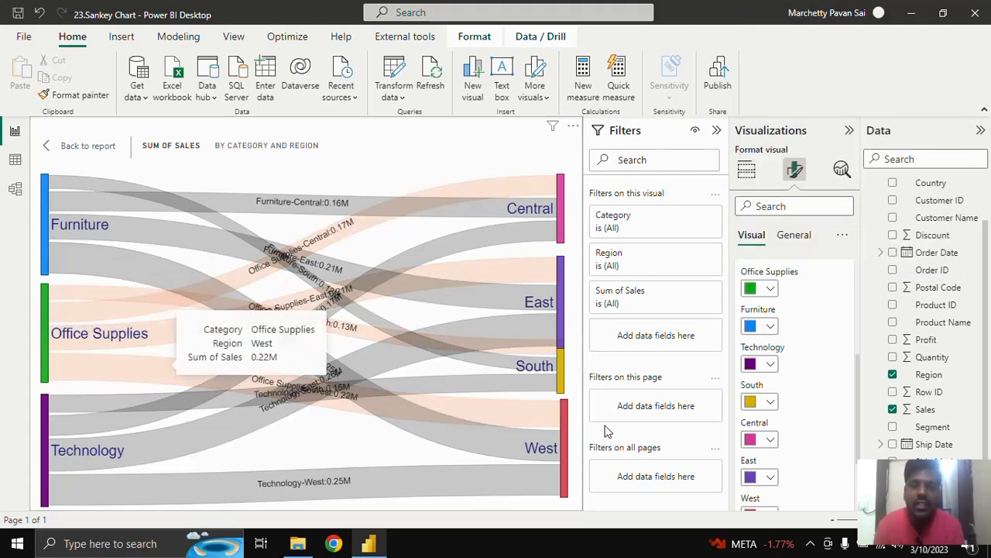
- Try the scale settings by switching the minimum optimal node height off and back on, and the logarithmic scale on and back off
scroll(767, 351, up, 2)
scroll(767, 351, up, 1)
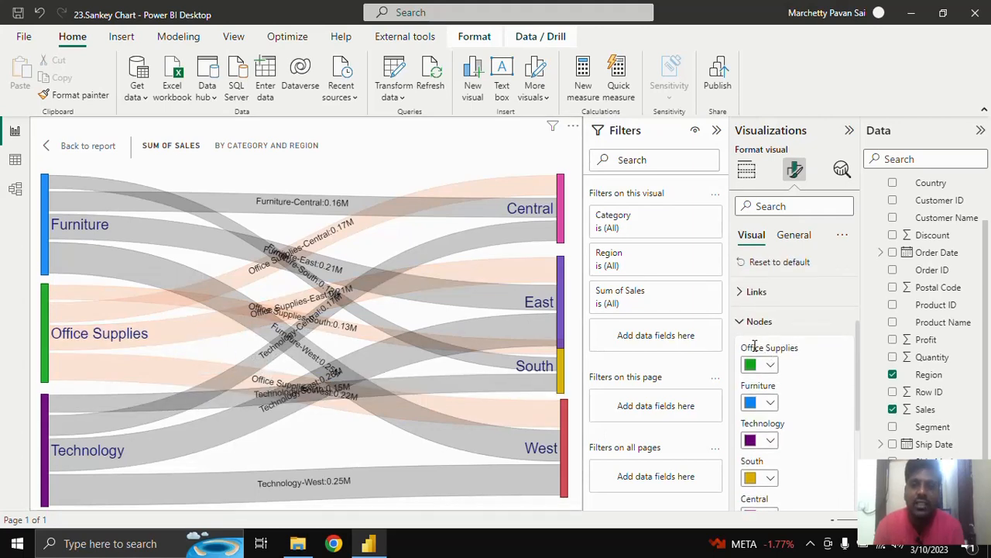
click(740, 323)
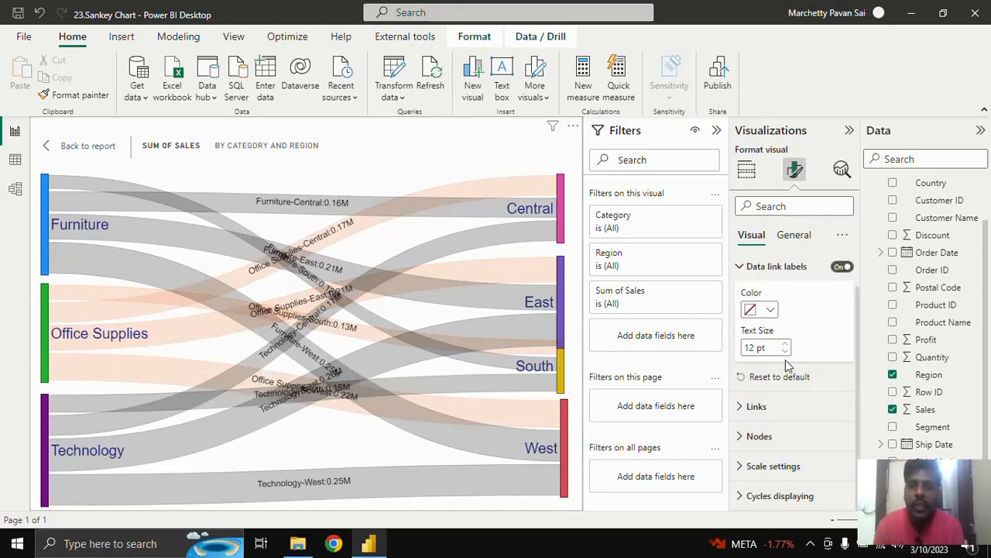
scroll(780, 438, down, 2)
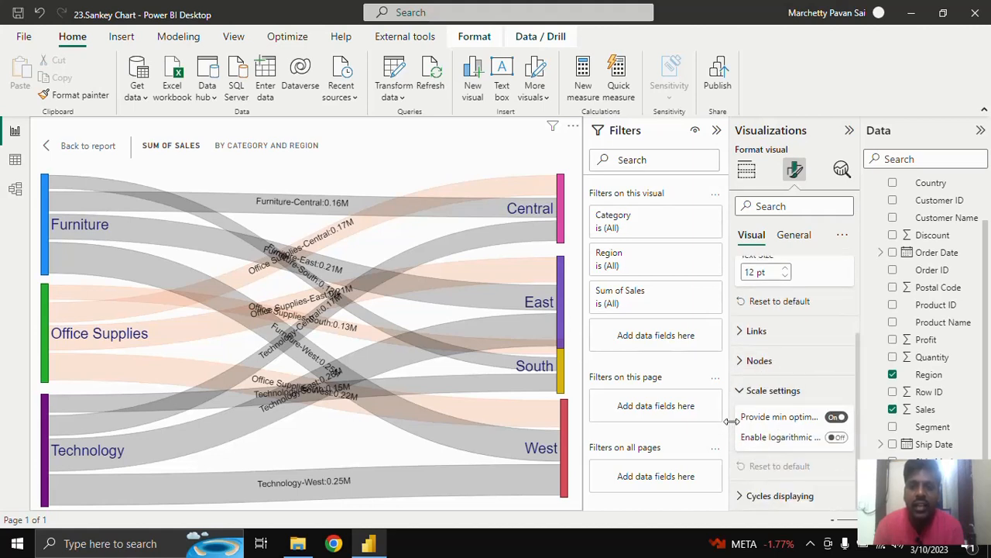
drag(731, 421, 673, 426)
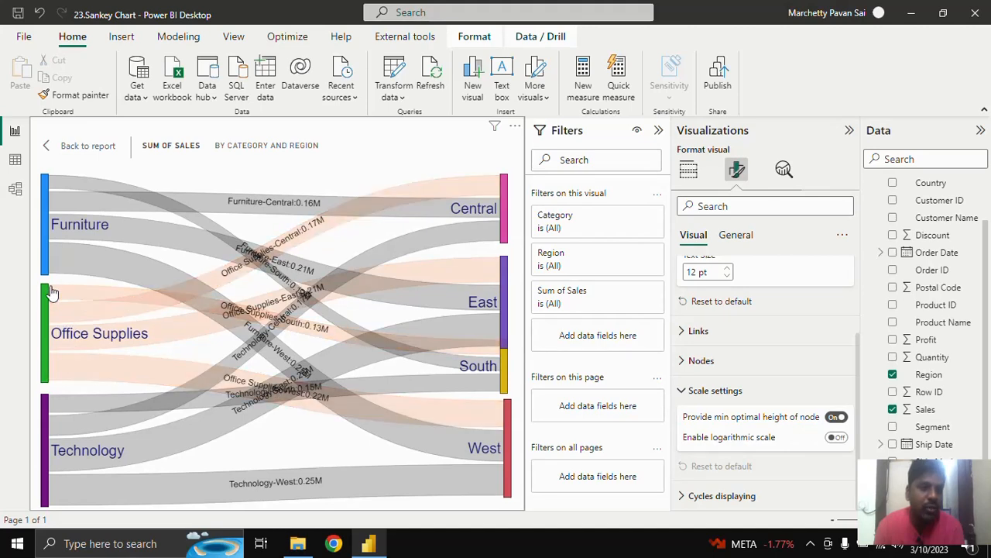
click(835, 417)
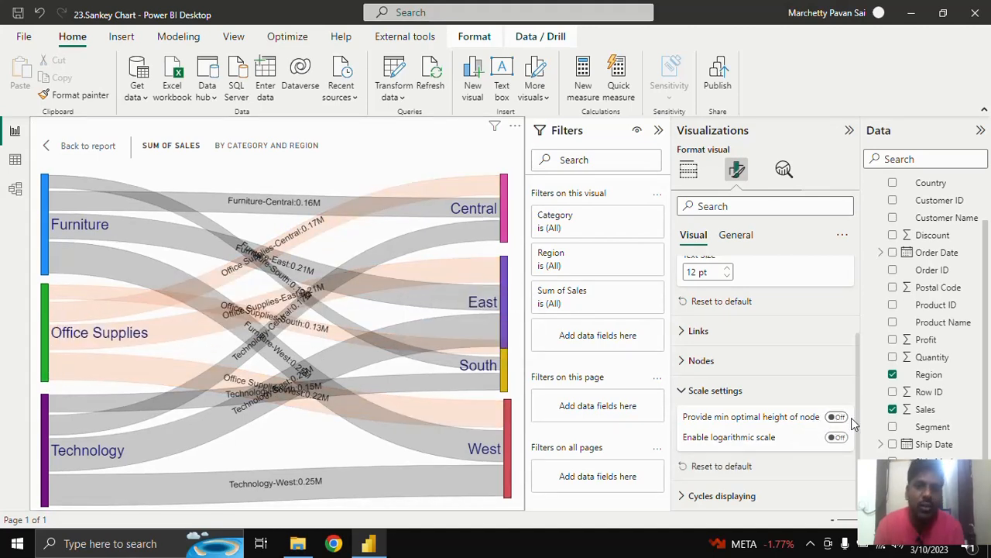
click(836, 417)
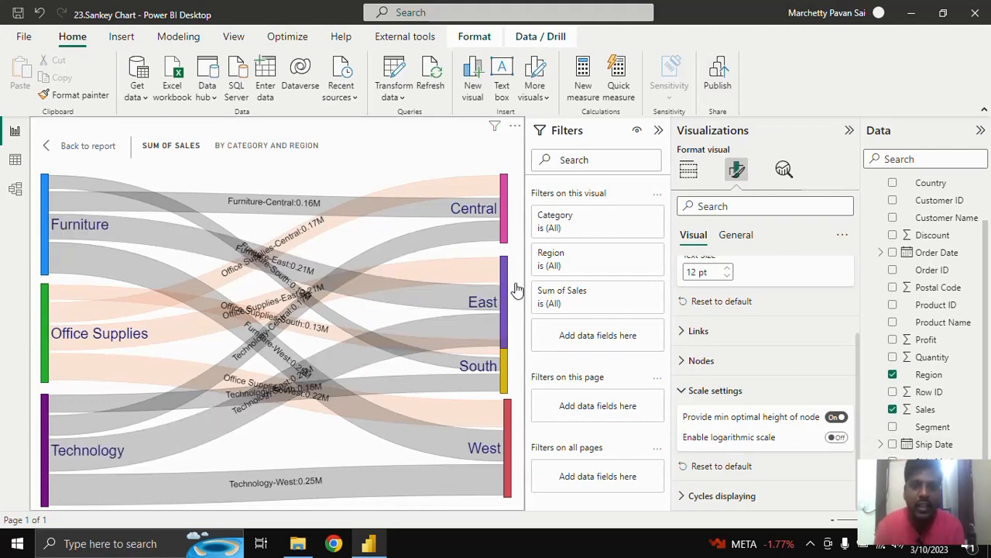
click(837, 439)
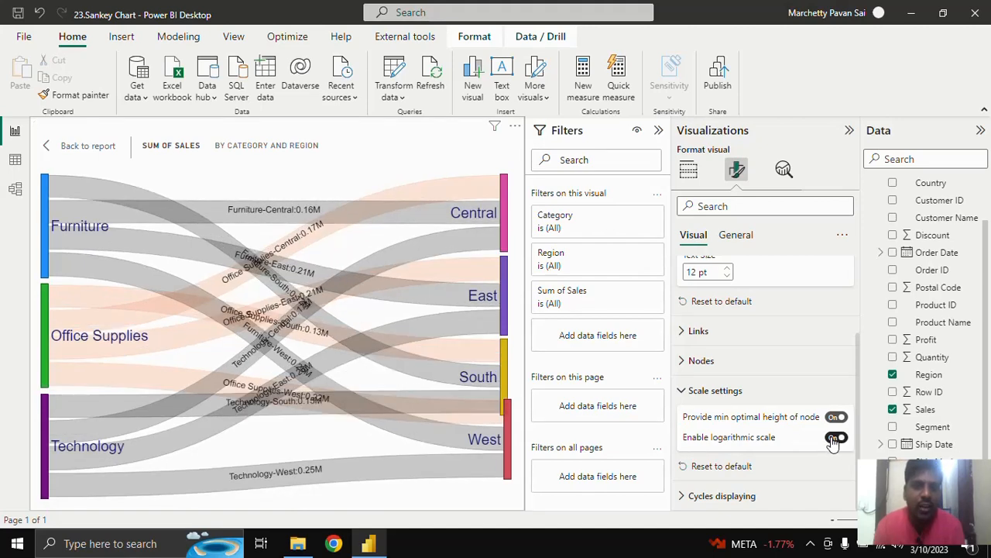
click(834, 439)
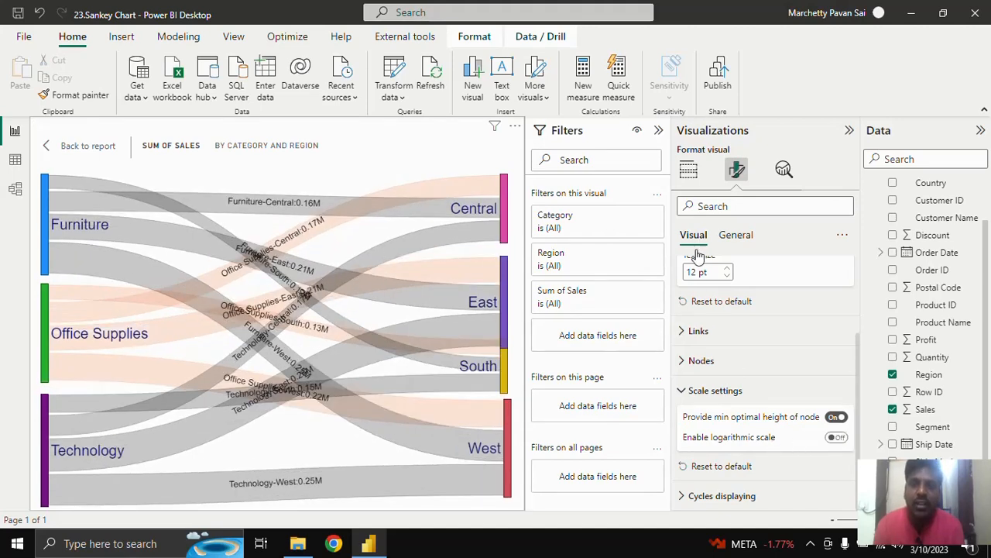
- Collapse the data link label and scale settings, and fold away the Visualizations pane to give the chart more width
scroll(738, 351, up, 3)
click(684, 302)
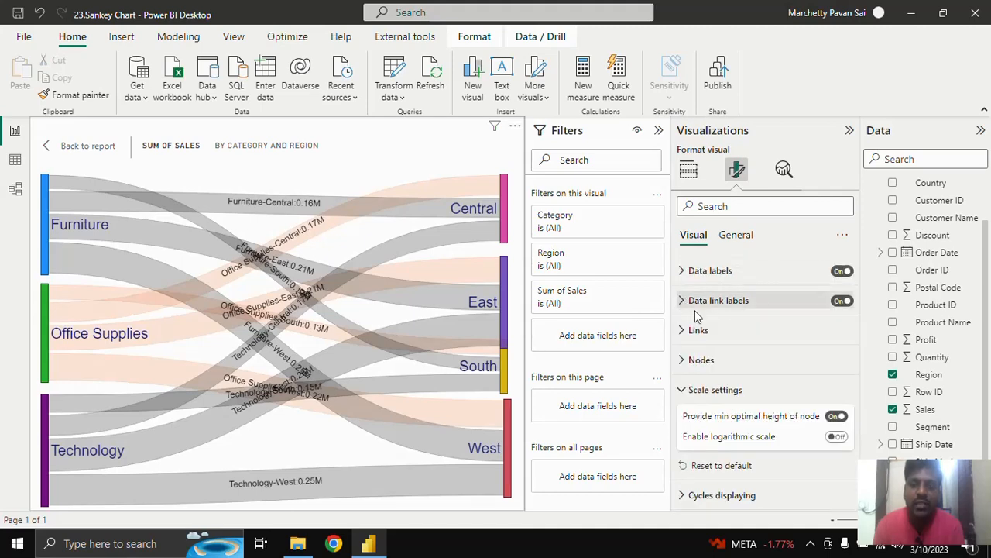
click(683, 390)
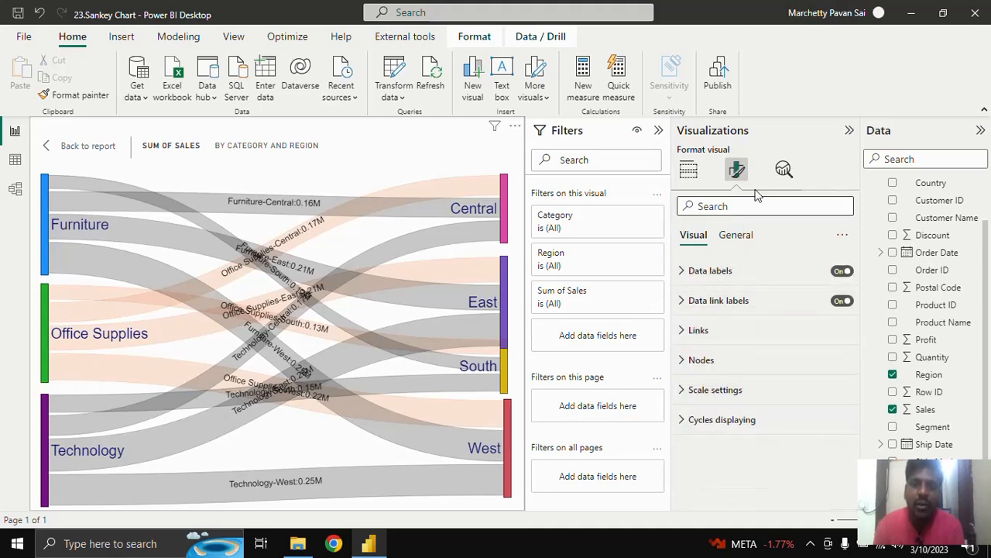
click(850, 132)
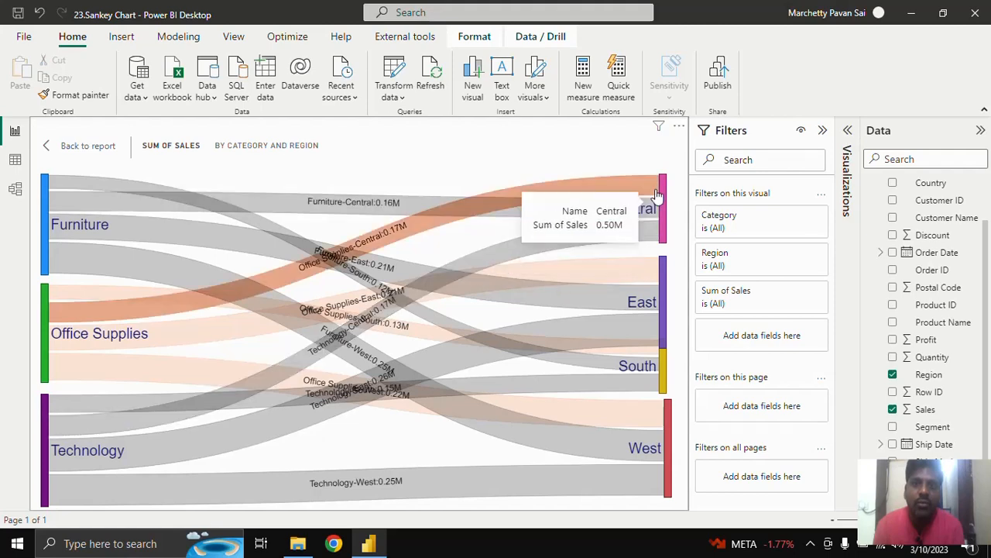
- Return from focus mode to the report page, move the Sankey chart toward the page's upper-left corner and make it slightly narrower and taller
click(86, 145)
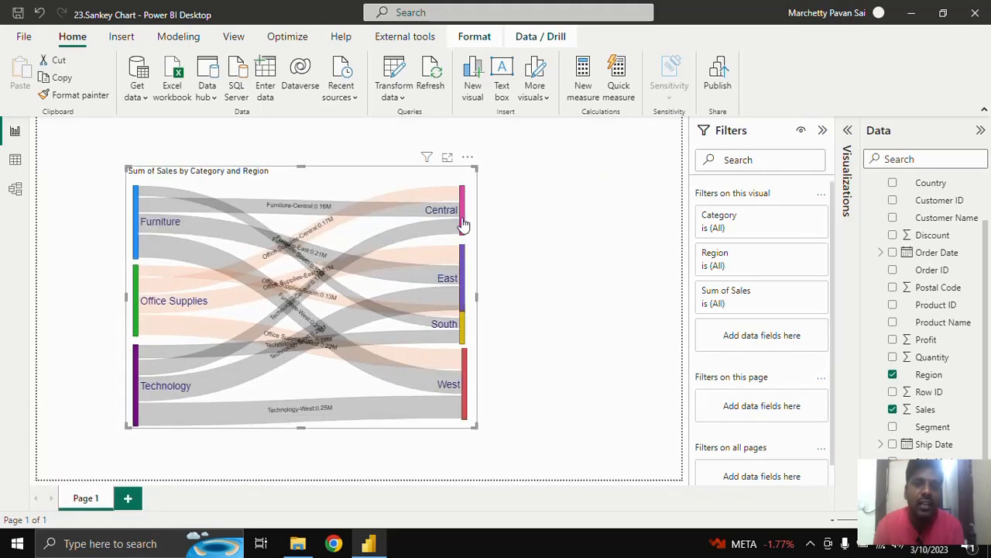
drag(455, 180, 413, 166)
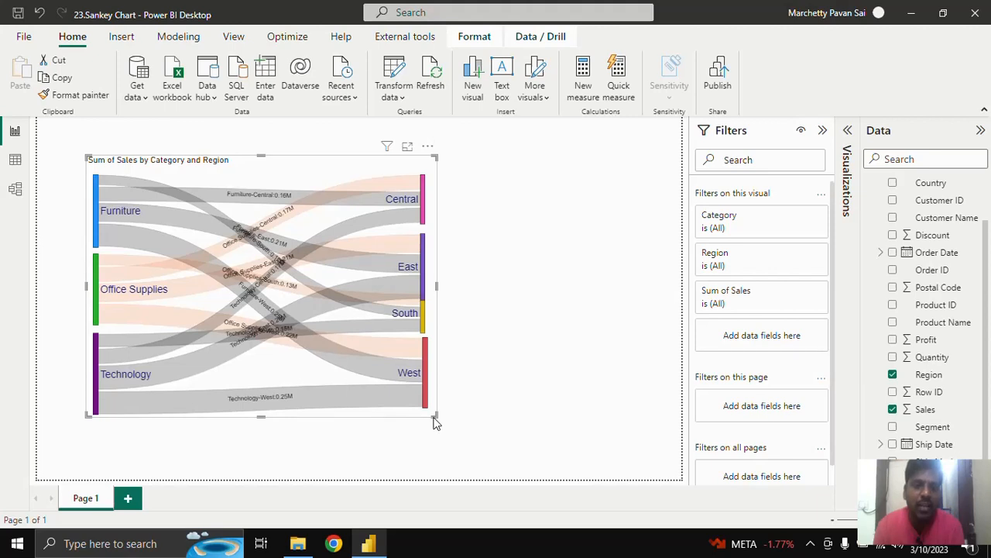
drag(424, 423, 417, 428)
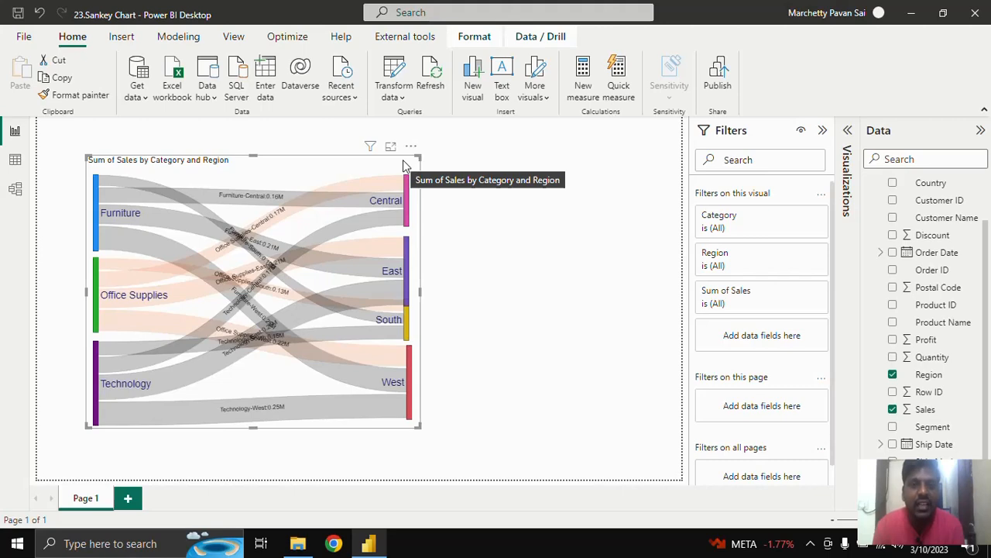
- Open the Power Query Editor to transform the data and duplicate the Orders query
click(396, 96)
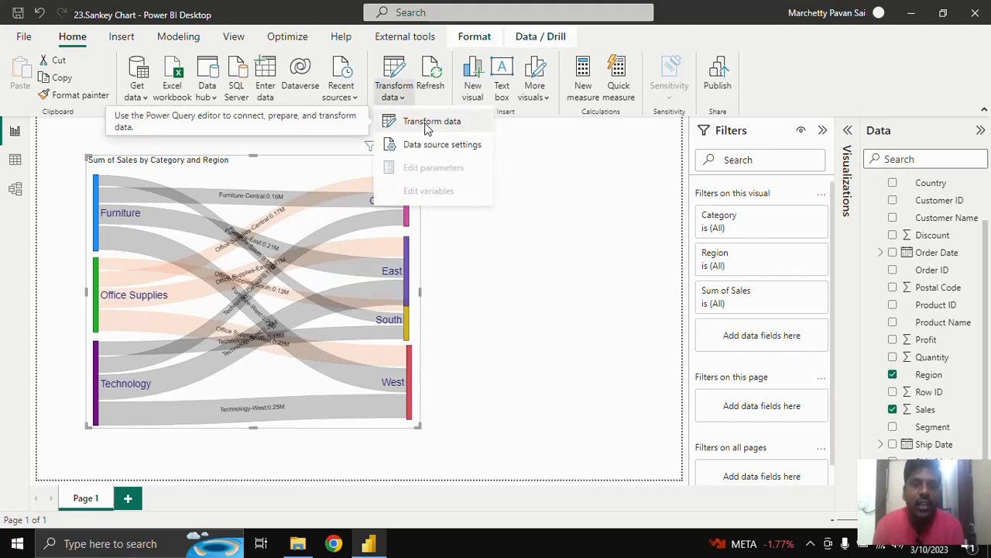
click(425, 130)
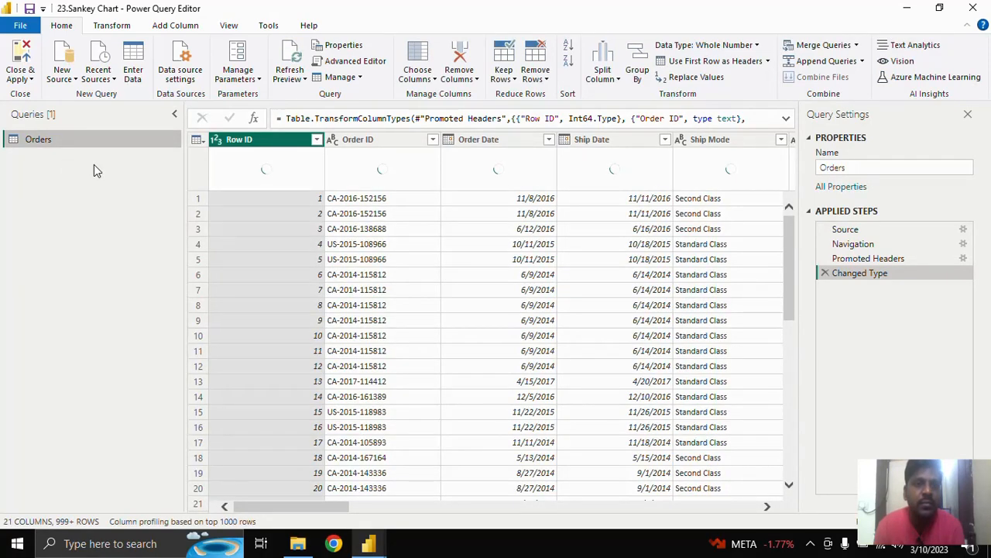
drag(288, 506, 711, 508)
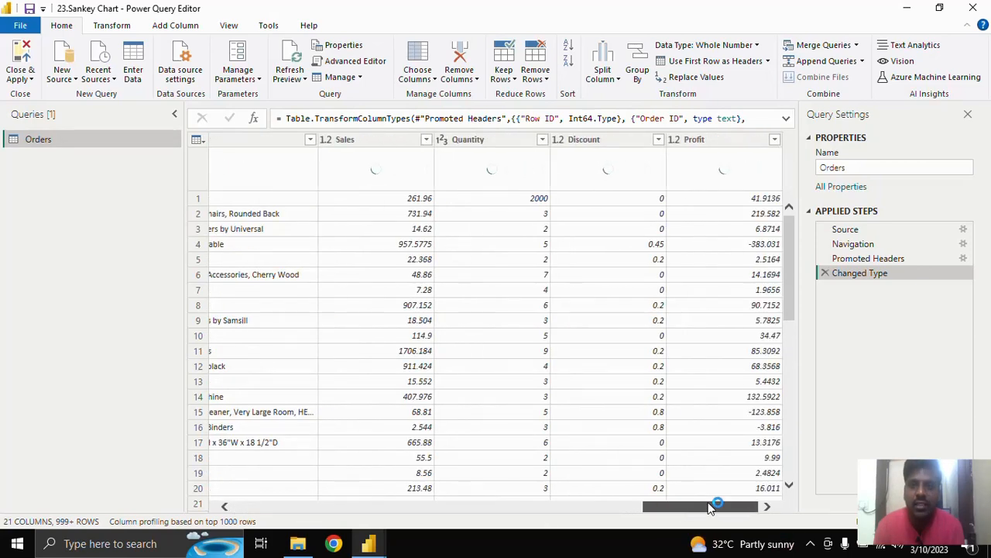
click(114, 141)
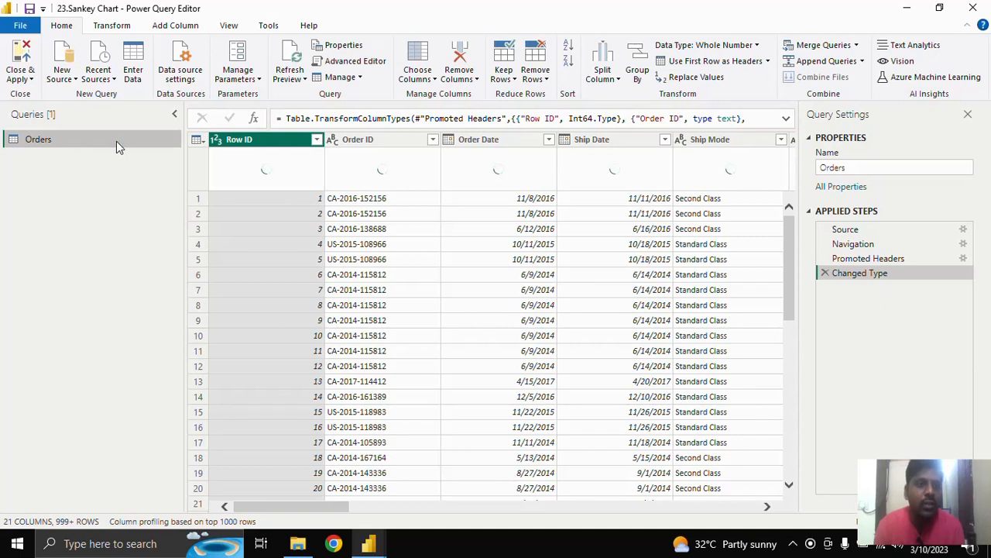
right_click(116, 141)
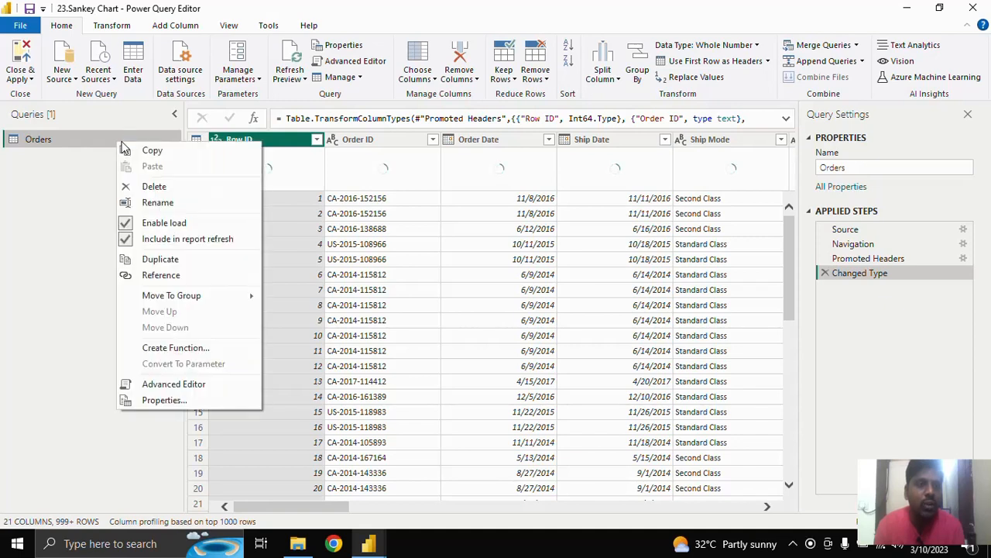
click(161, 260)
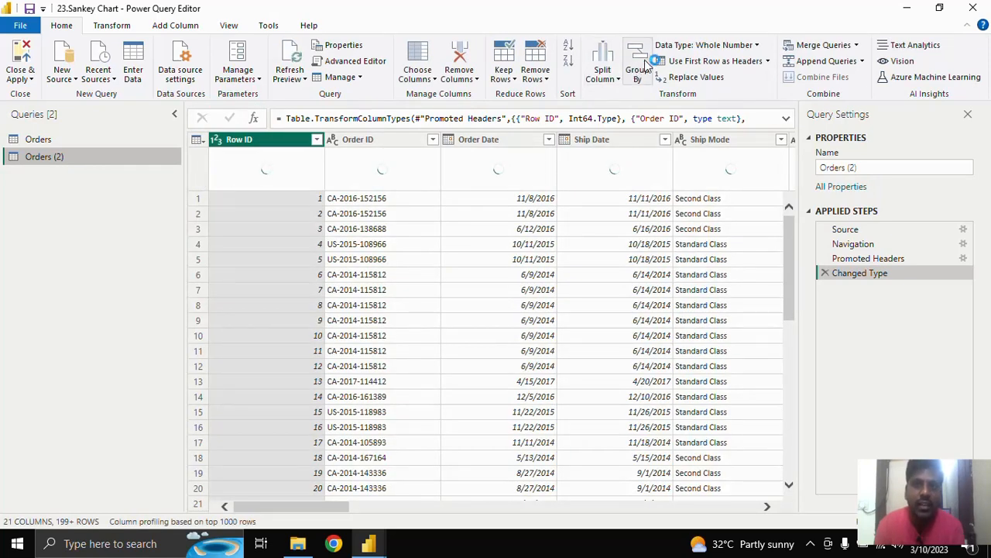
- Start an advanced Group By on the duplicated Orders query with Category and Region as the grouping columns
click(642, 70)
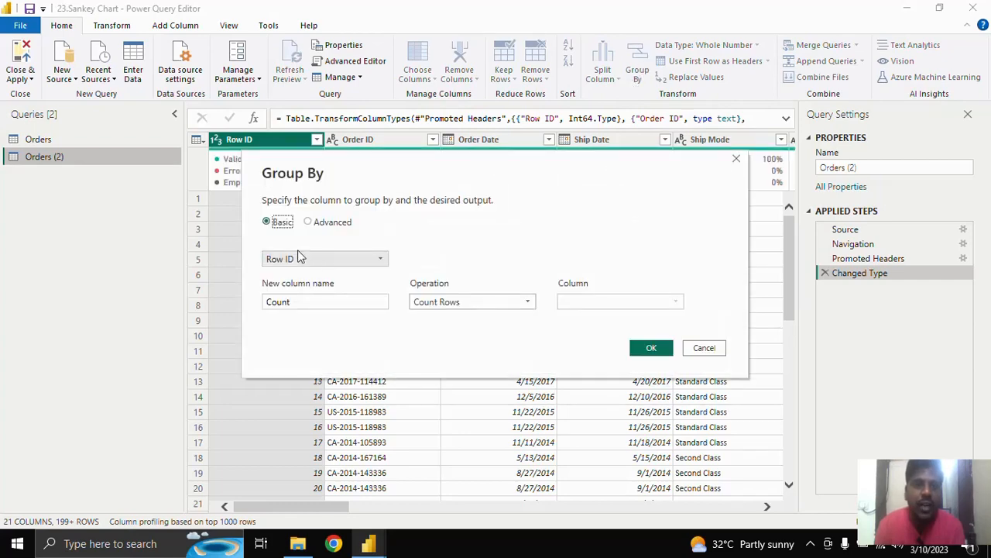
click(323, 226)
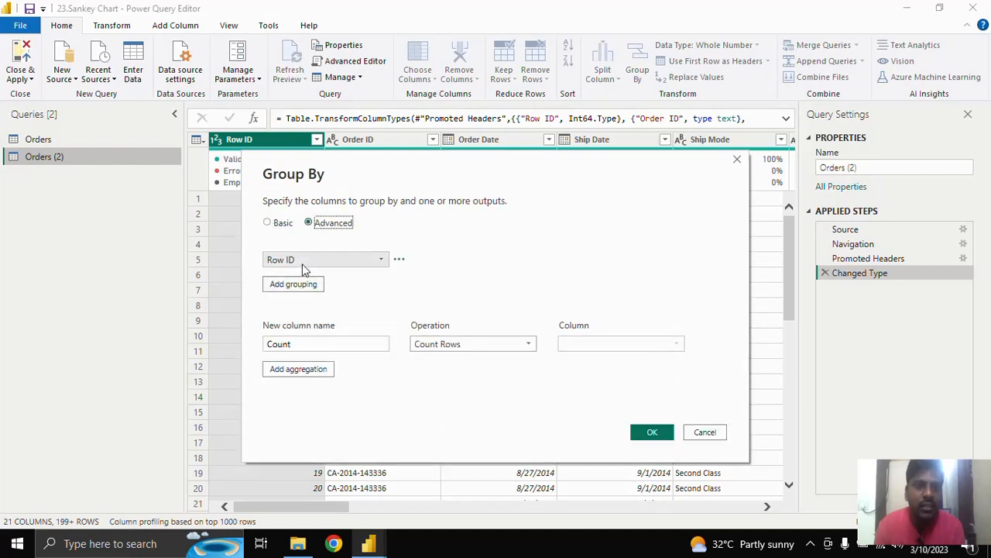
click(303, 262)
scroll(371, 458, down, 1)
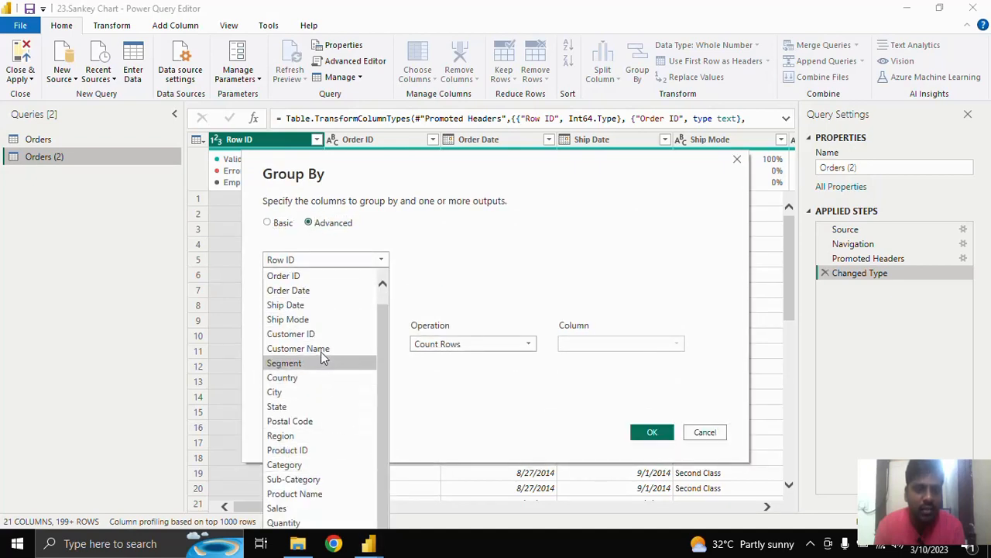
scroll(330, 330, up, 1)
scroll(345, 387, down, 1)
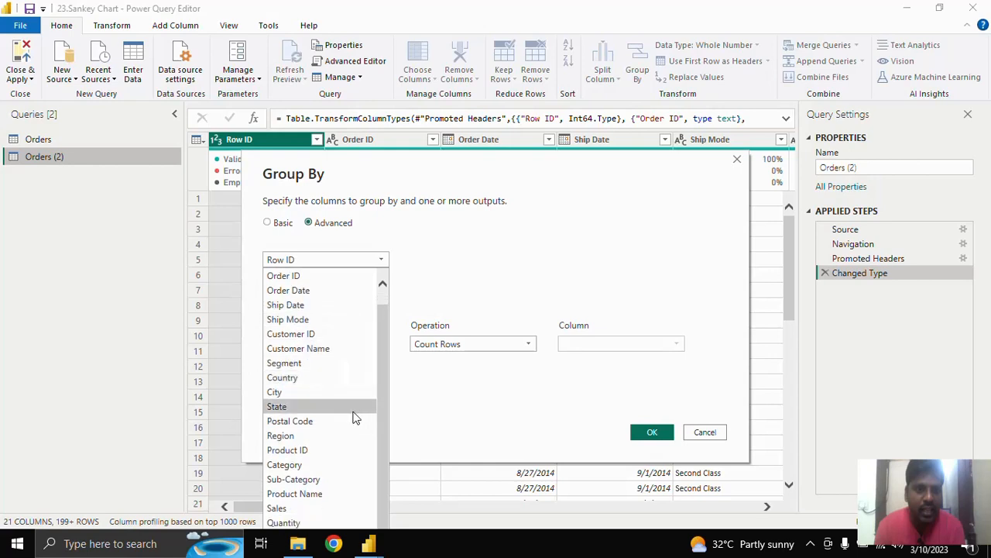
click(342, 465)
click(304, 289)
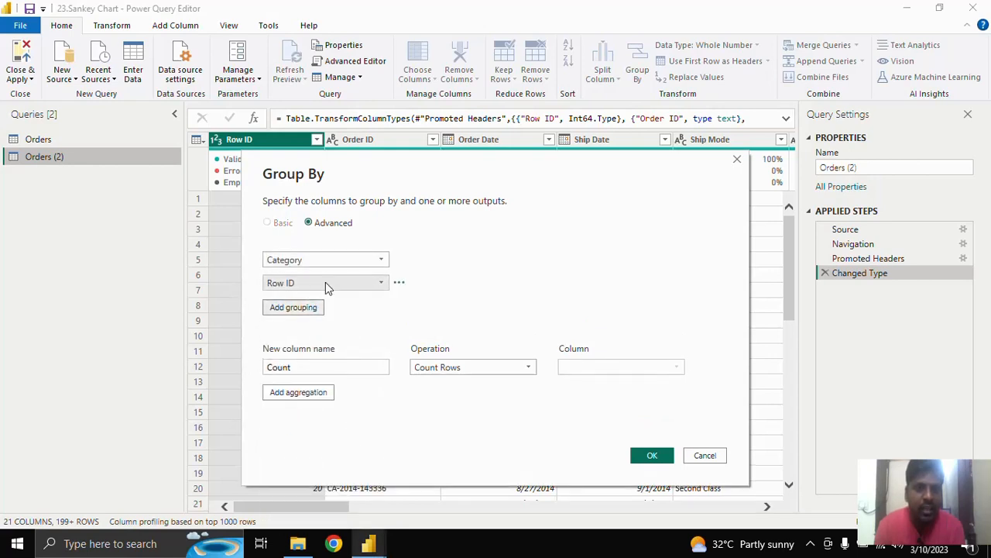
click(325, 282)
click(321, 472)
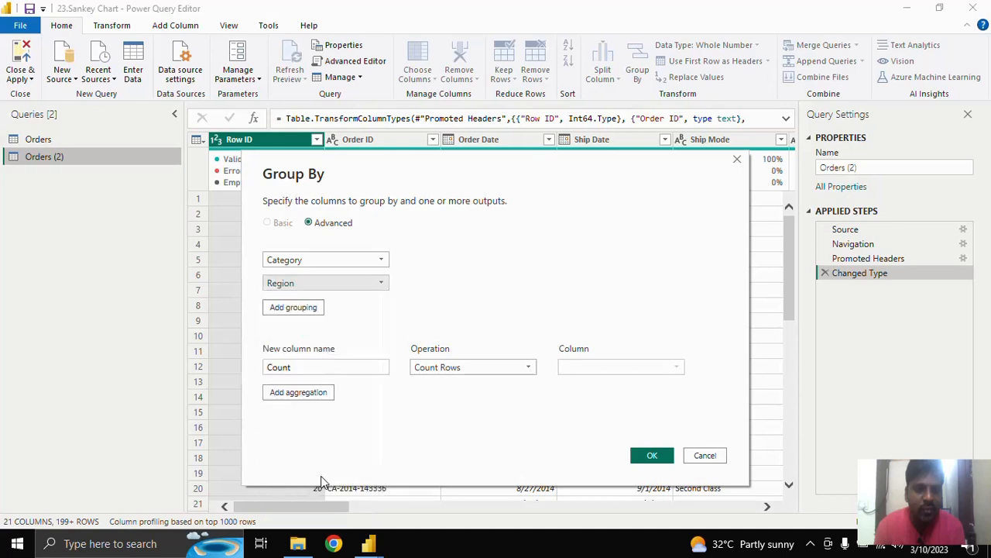
- Define the aggregation as a new column TotalSales holding the Sum of Sales, and apply the grouping
click(347, 368)
drag(347, 370, 243, 370)
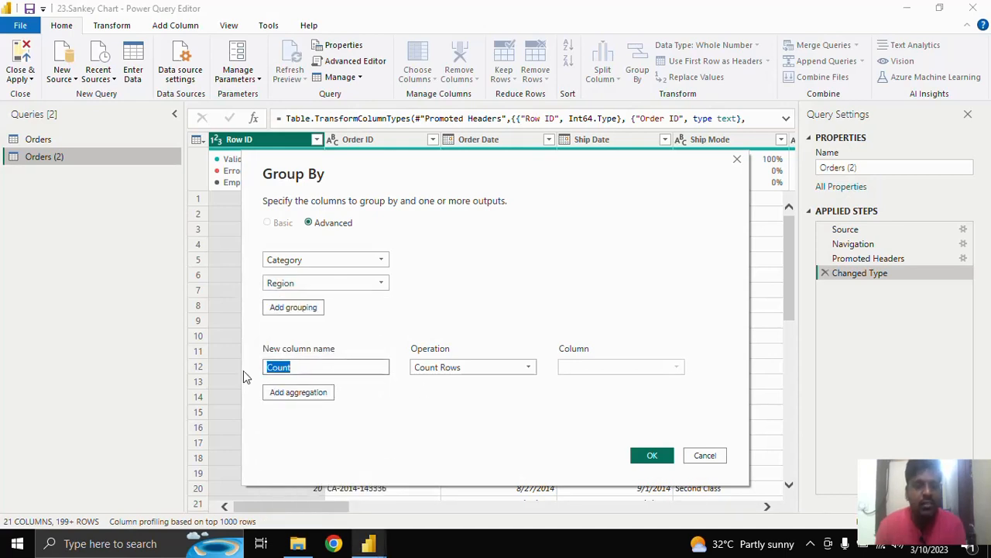
text(TotalSales)
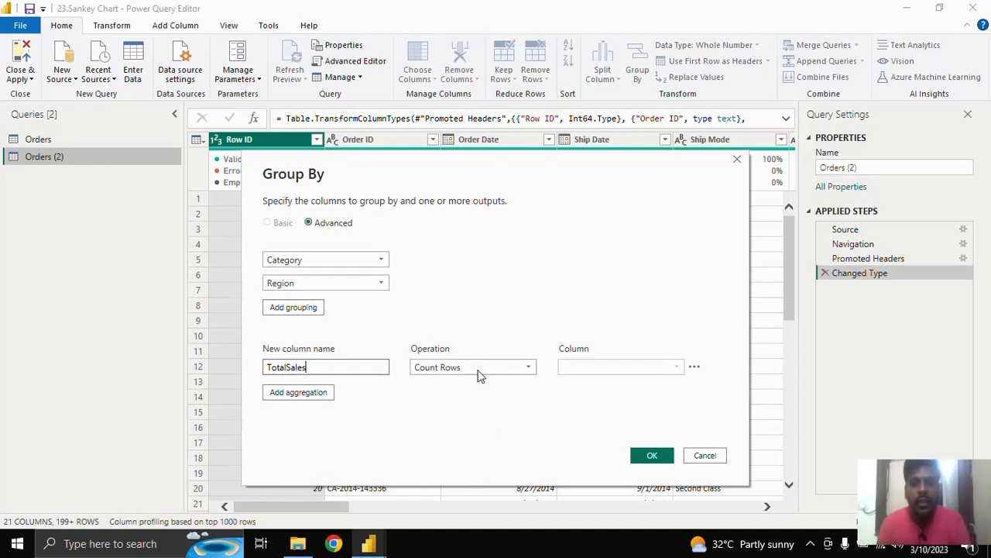
click(478, 373)
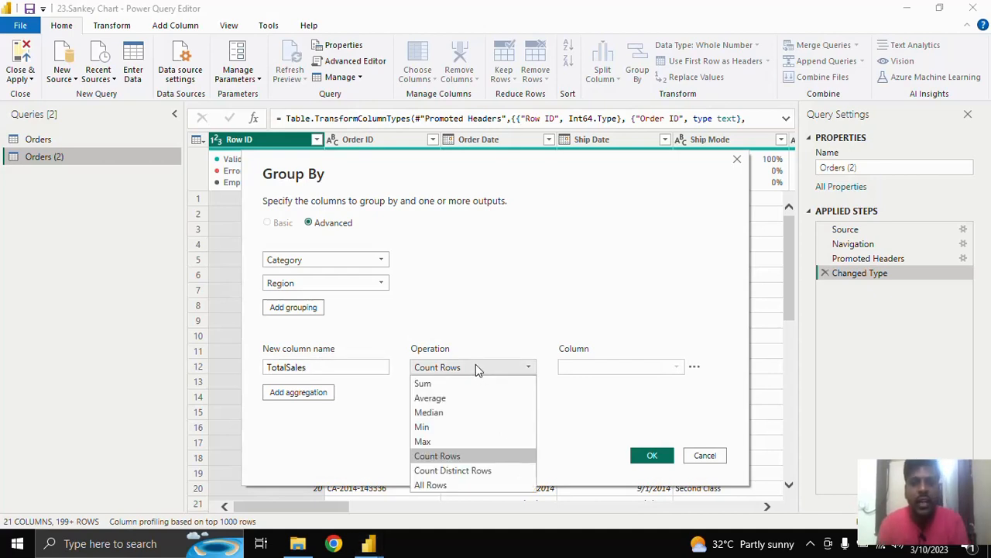
click(468, 382)
click(577, 370)
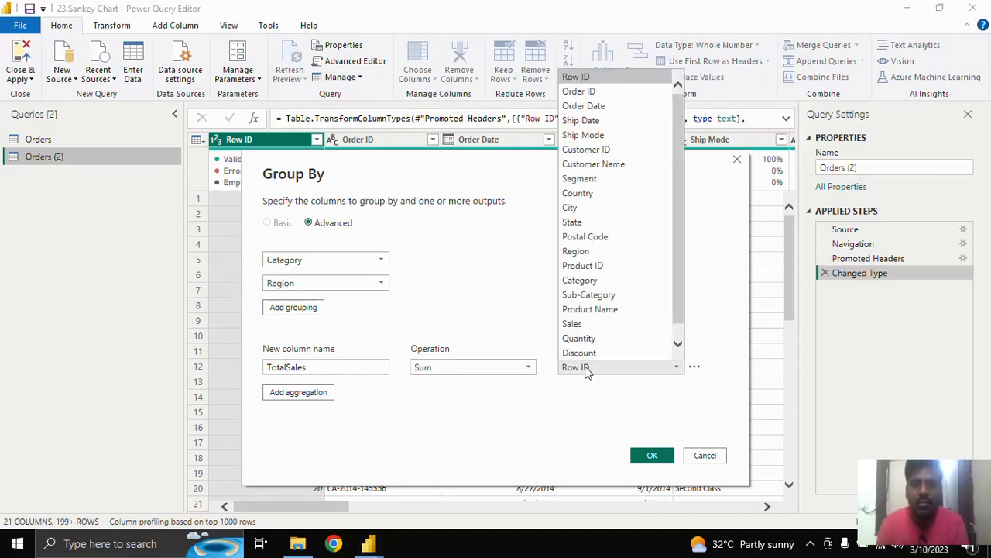
click(591, 324)
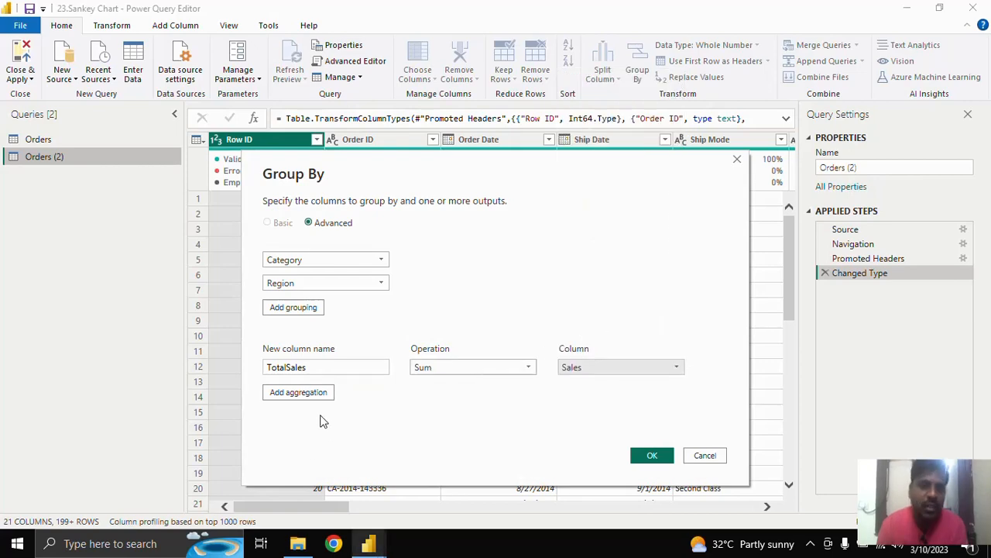
click(652, 455)
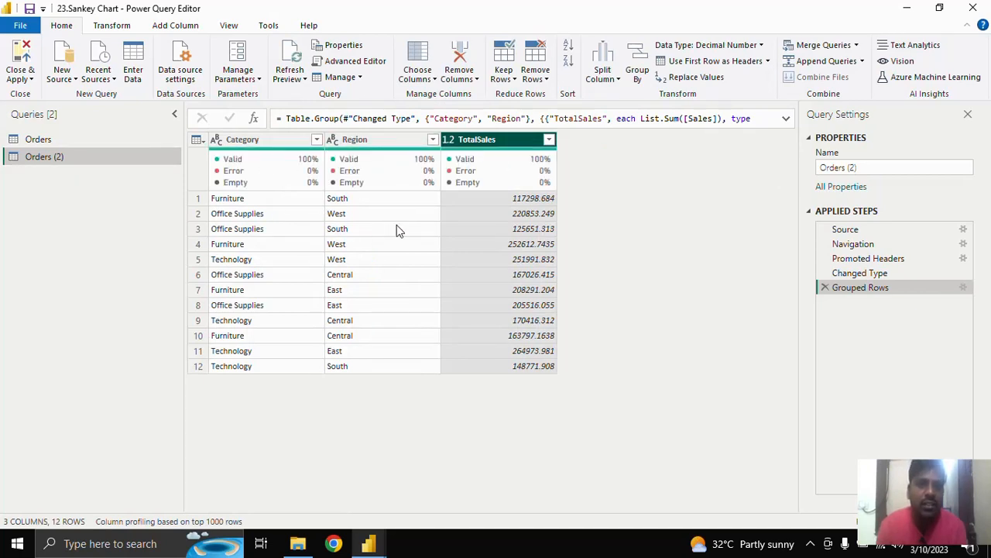
- Rename the grouped table's Category column to Source and its Region column to Destination
double_click(249, 143)
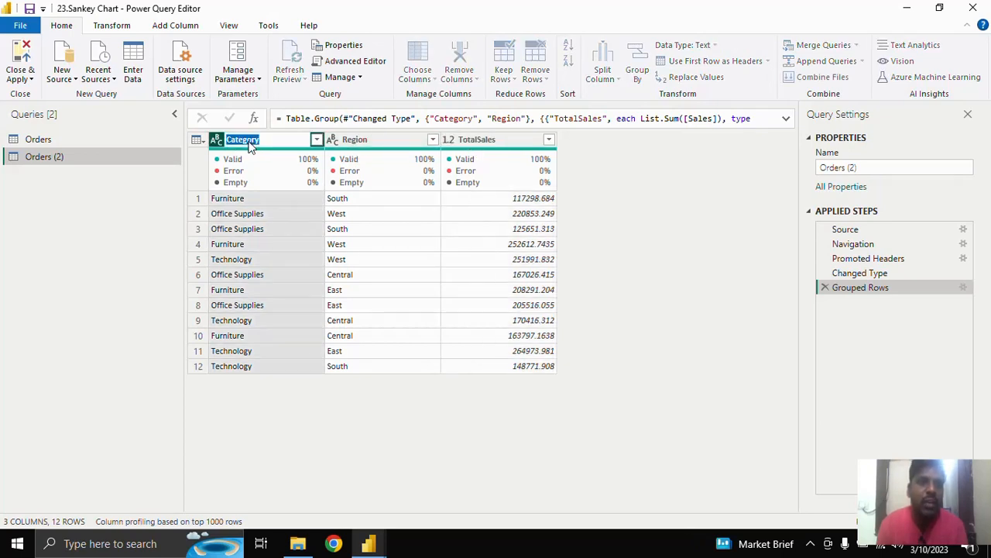
text(Source)
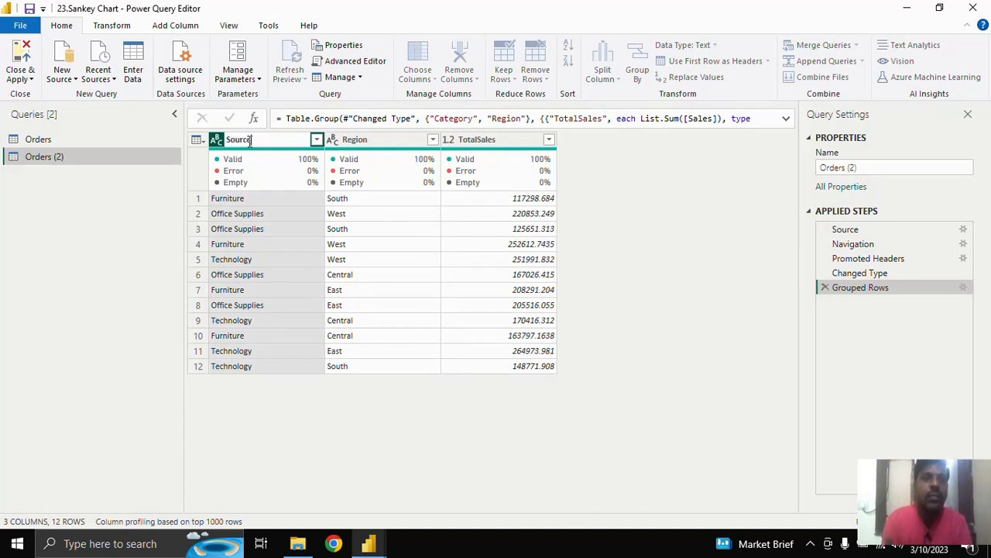
key(Return)
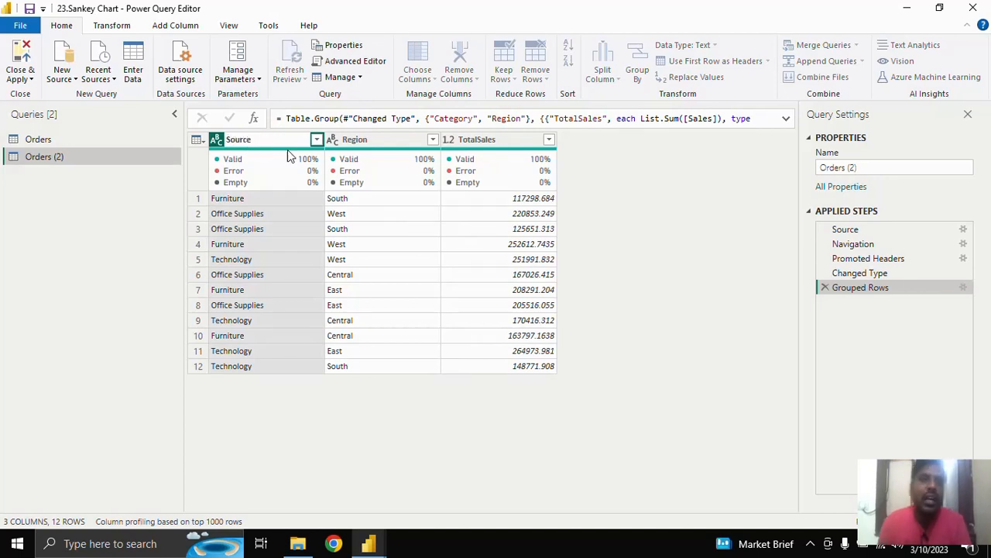
double_click(356, 140)
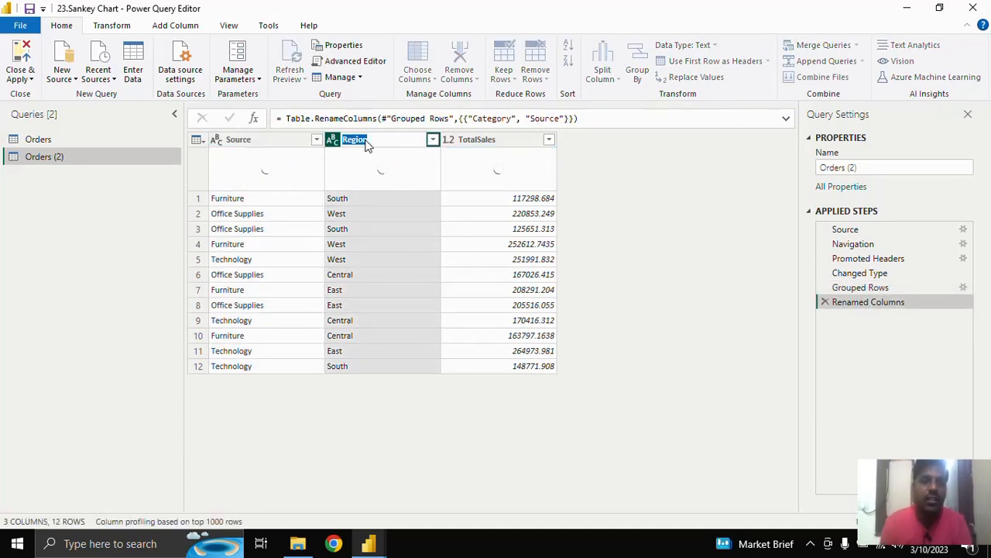
text(Destinat)
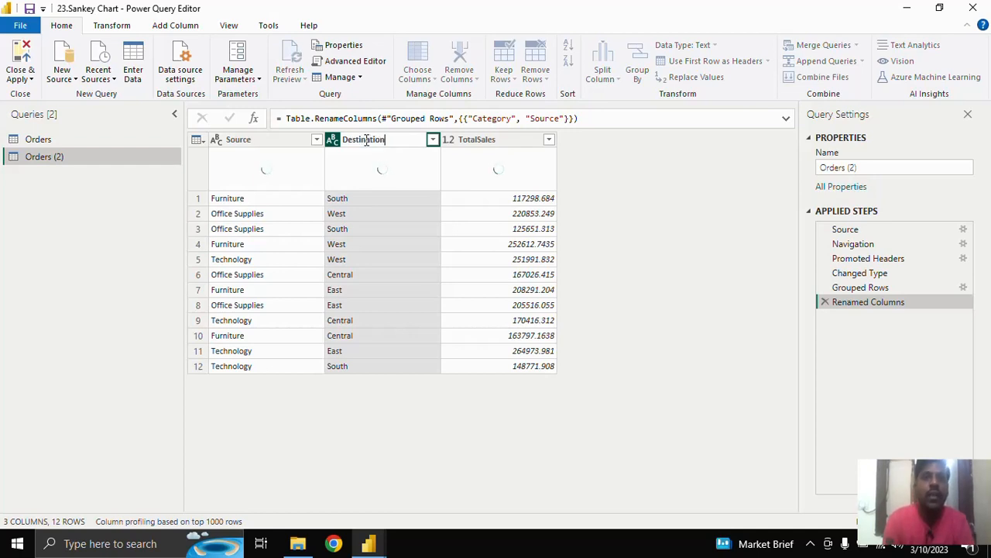
text(ion)
key(Return)
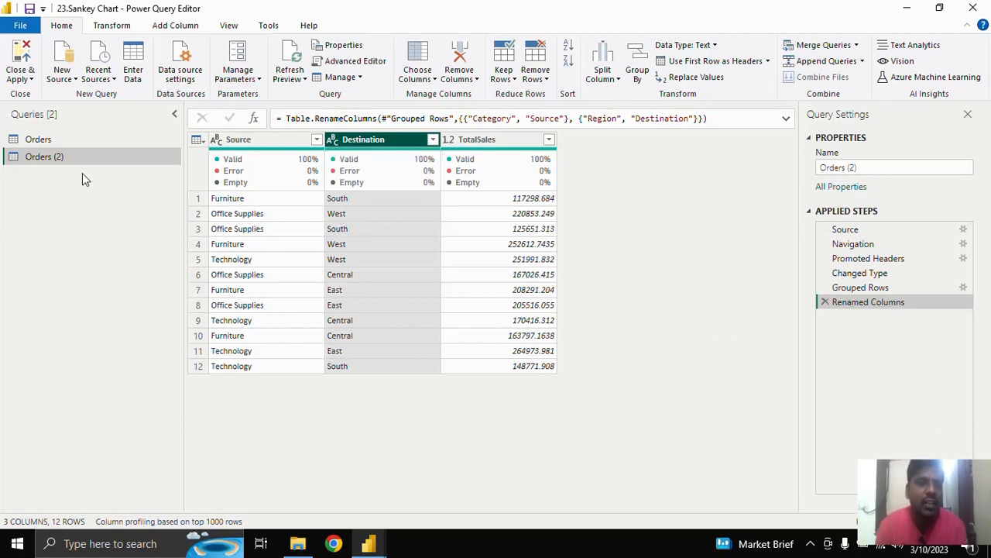
- Duplicate the original Orders query a second time for another grouping
click(60, 139)
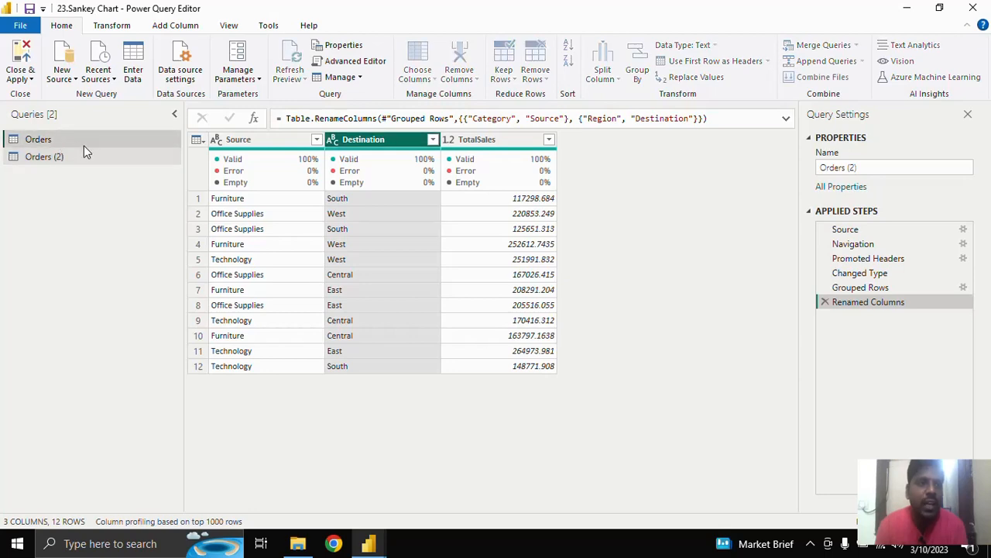
right_click(88, 144)
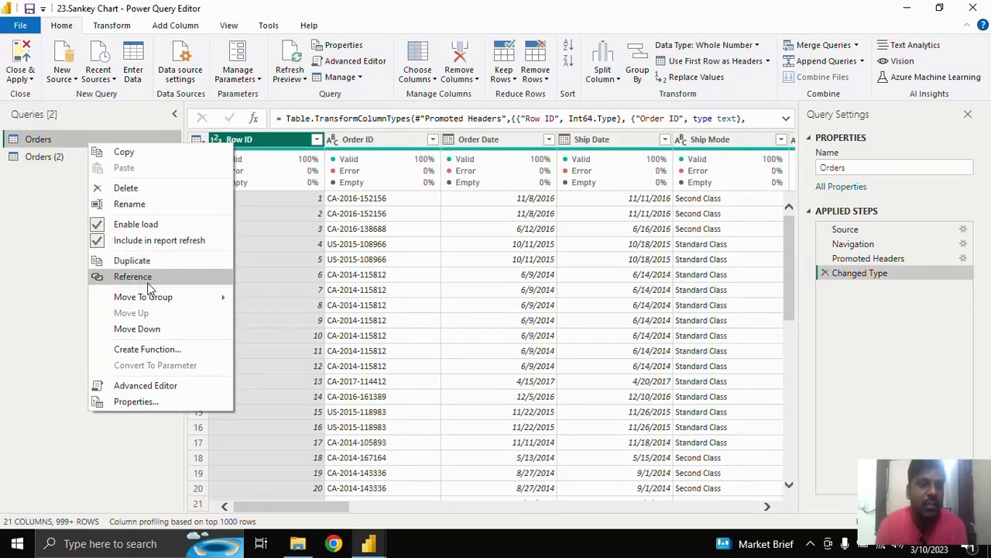
click(151, 258)
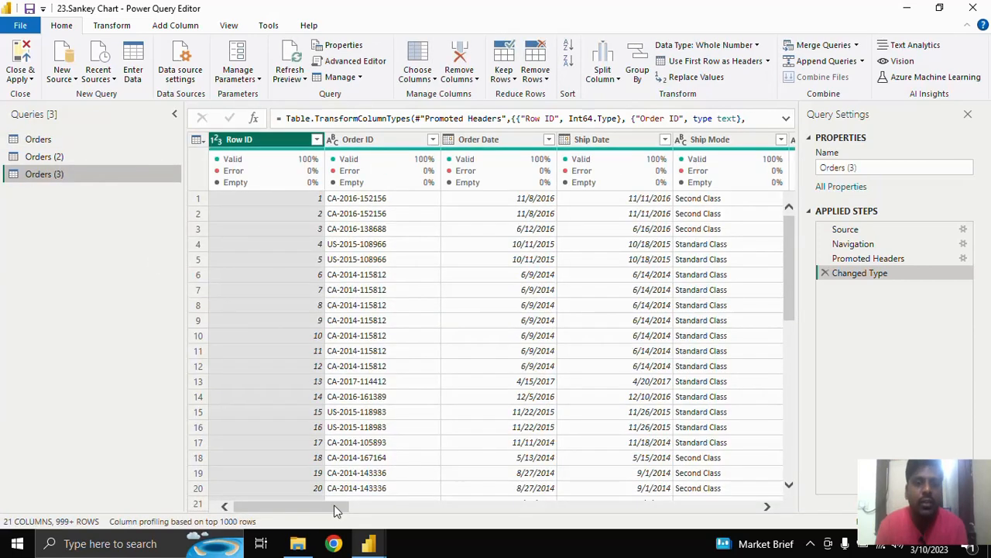
- Start an advanced Group By on the Orders (3) query with Region and Segment as the grouping columns
click(636, 70)
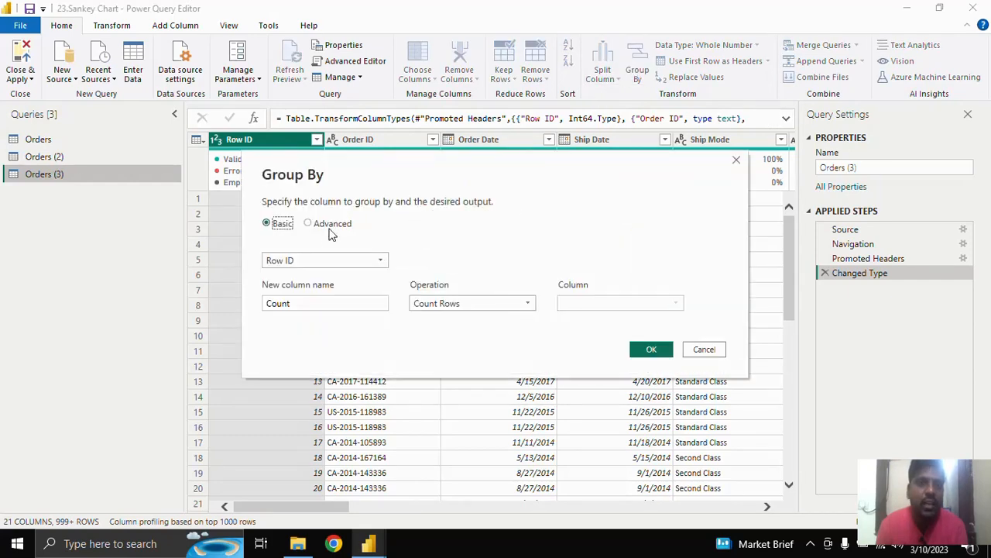
click(332, 226)
click(310, 263)
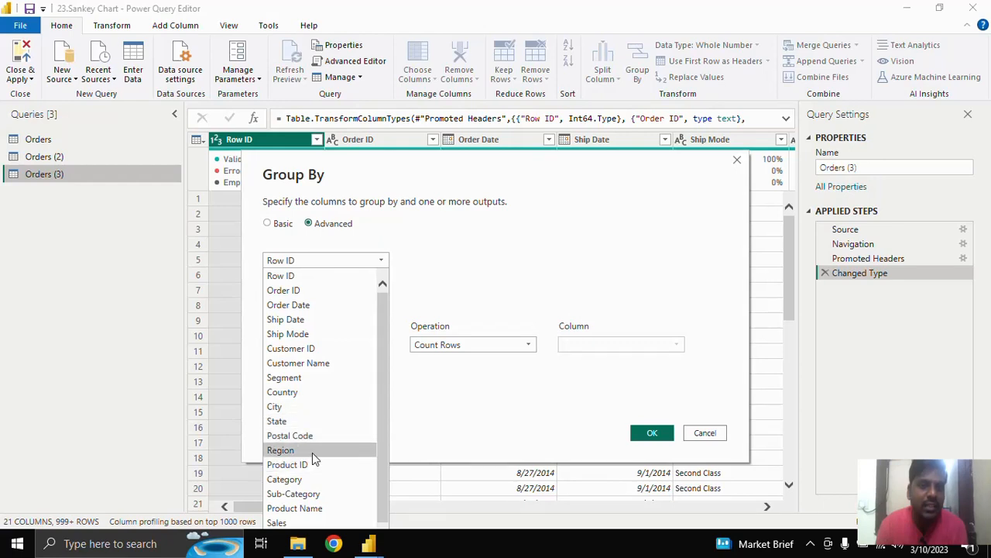
click(312, 451)
click(294, 284)
click(316, 284)
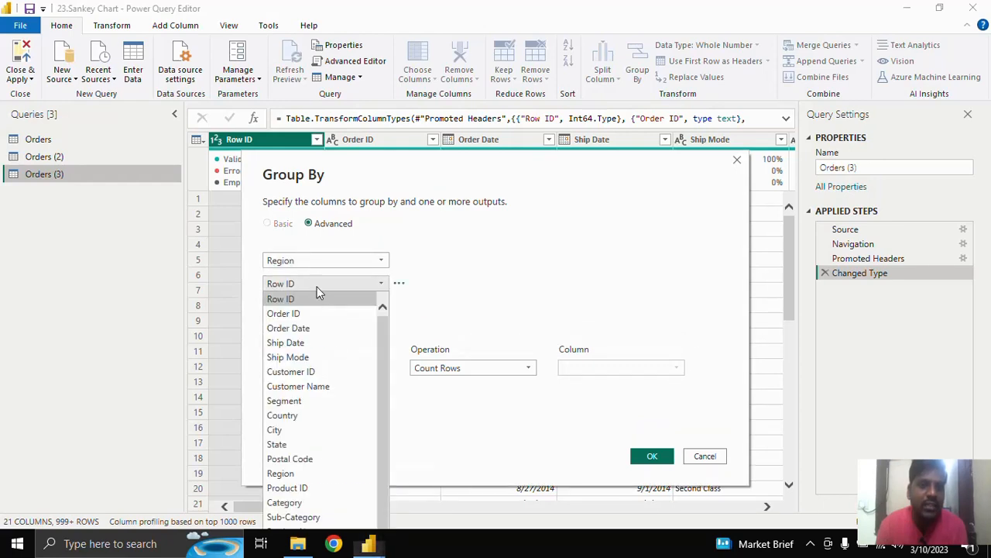
scroll(317, 465, down, 1)
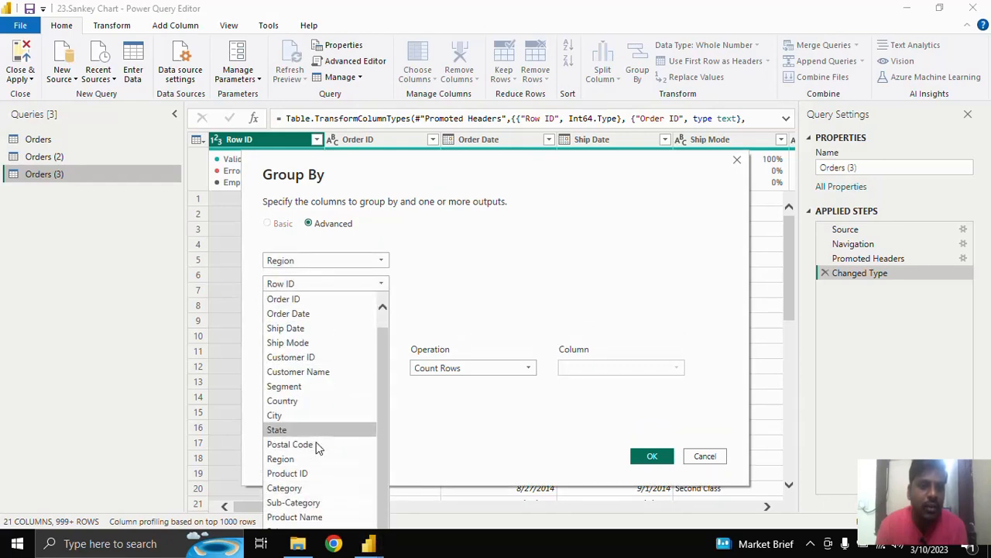
click(316, 387)
- Define the aggregation as a new column TotalSales with the Sum of Sales, and apply the Region and Segment grouping
click(386, 368)
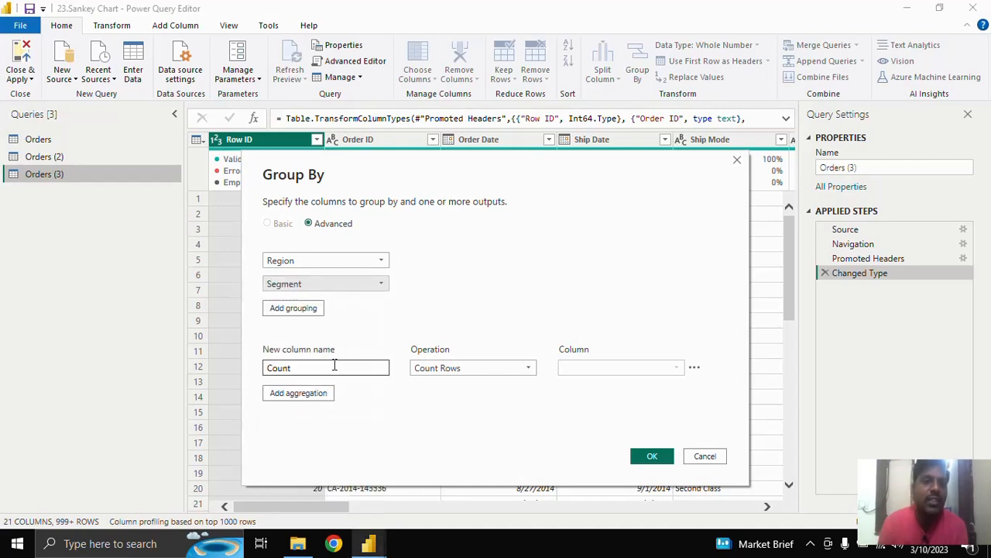
double_click(268, 370)
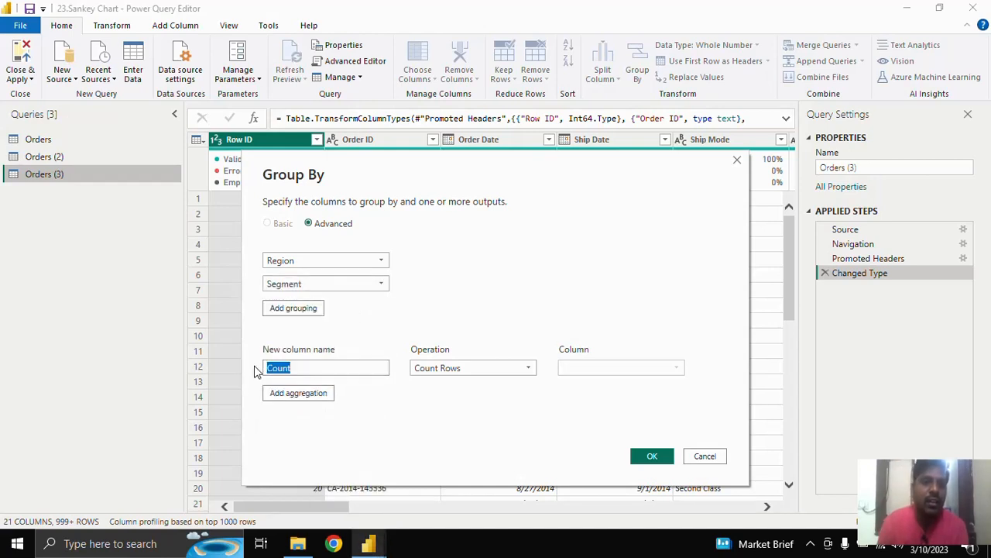
text(S)
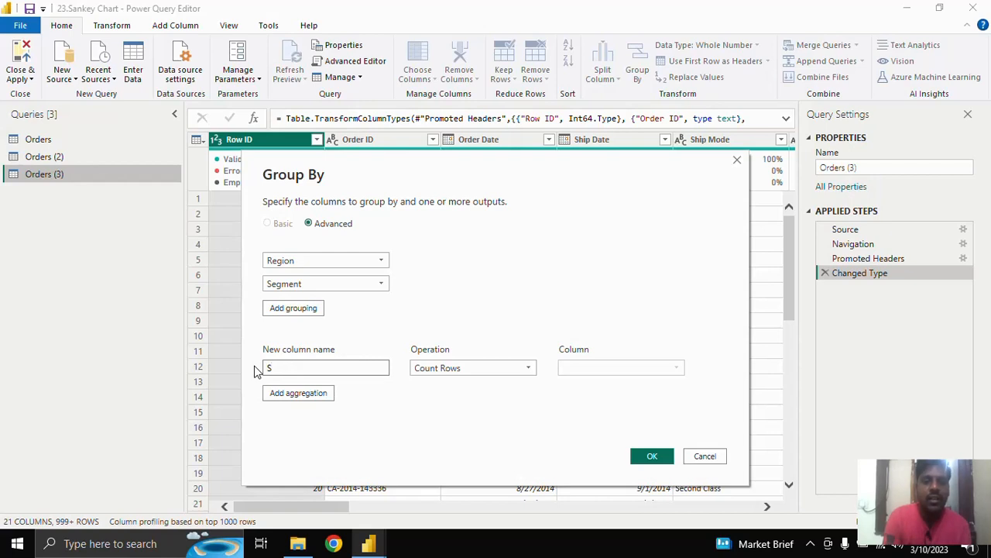
key(BackSpace)
text(Total)
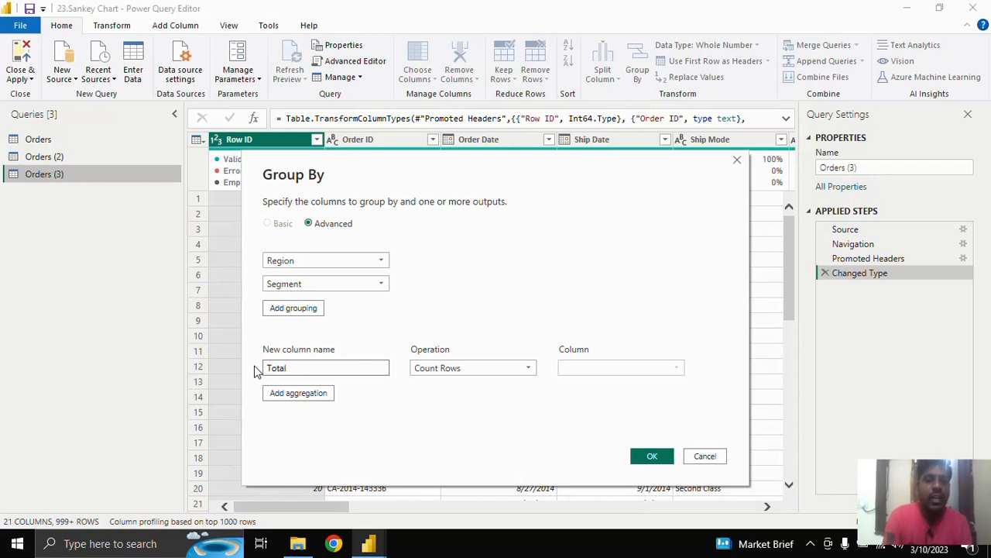
text(Sales)
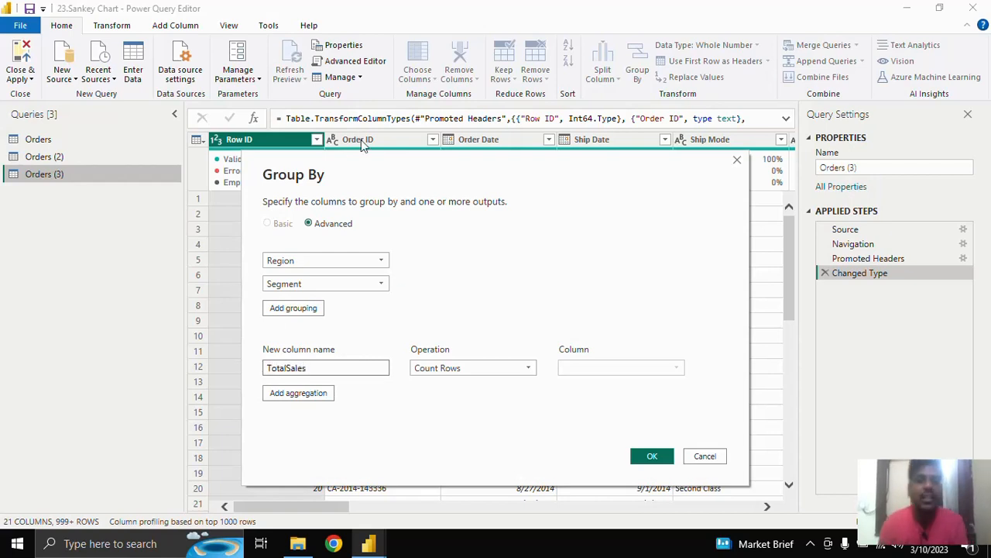
click(446, 369)
click(449, 383)
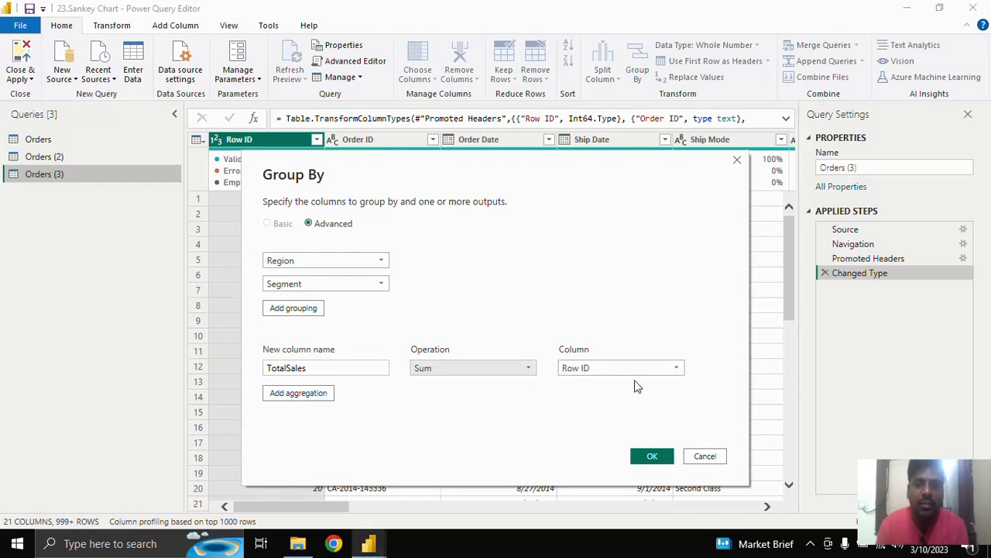
click(630, 370)
click(609, 323)
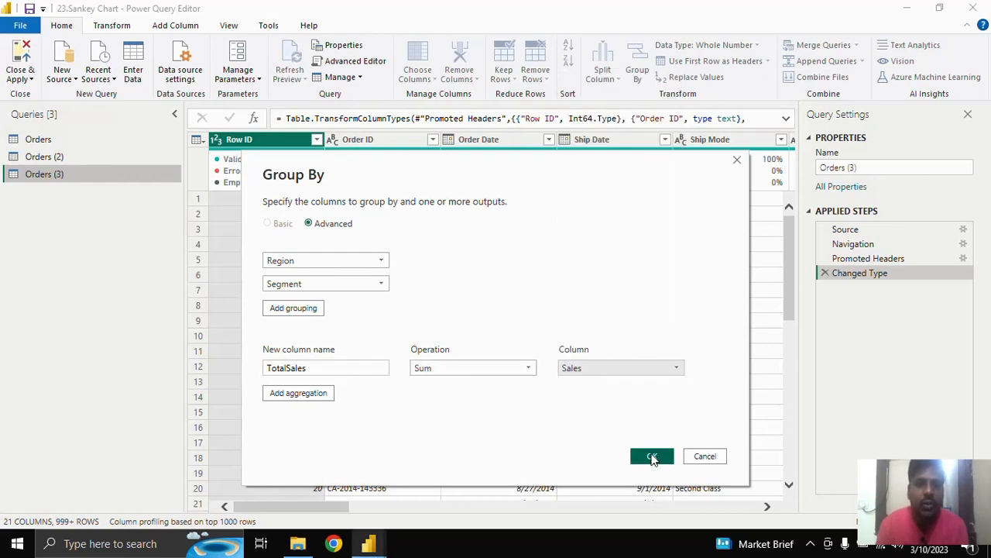
click(652, 457)
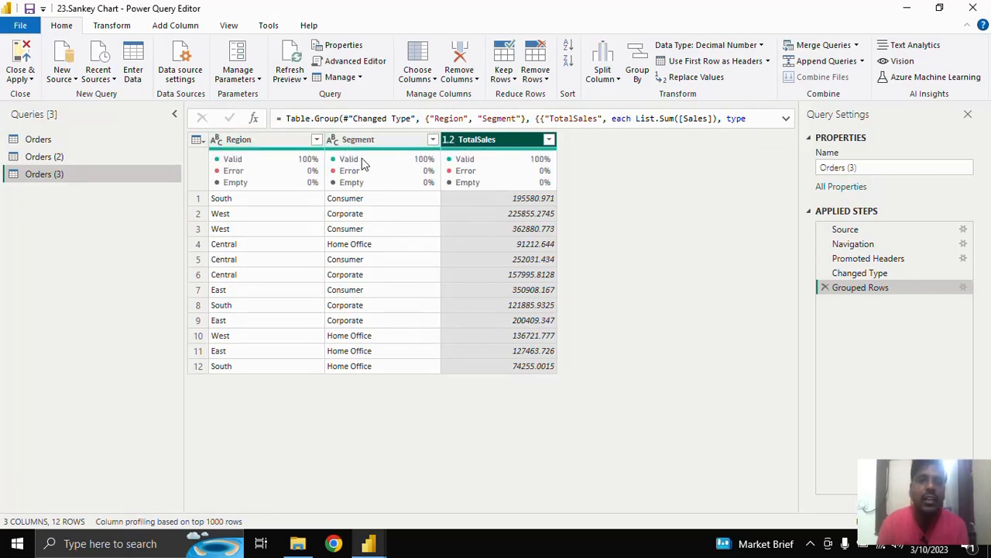
- Rename the grouped Orders (3) table's Region column to Source and its Segment column to Destination
double_click(262, 146)
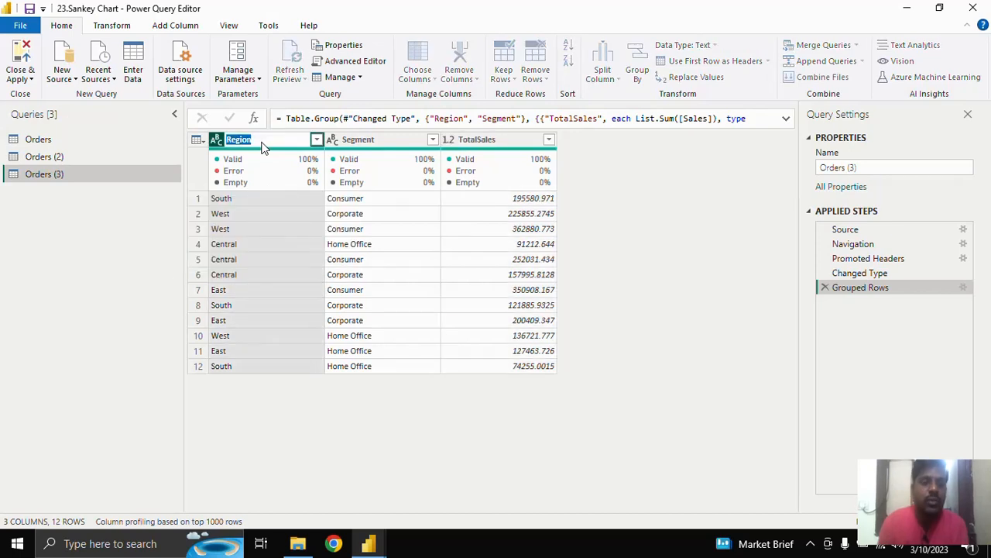
text(So)
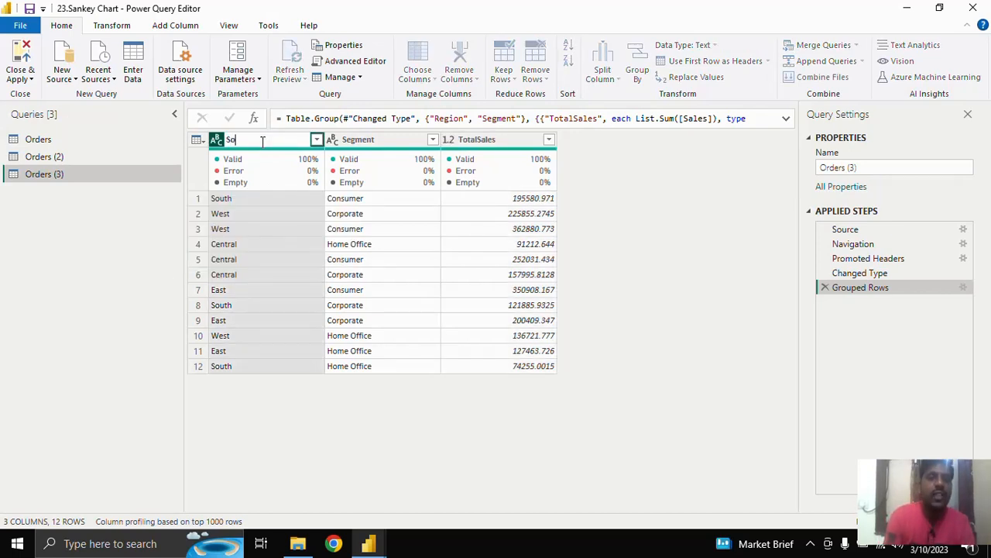
text(urce)
key(Return)
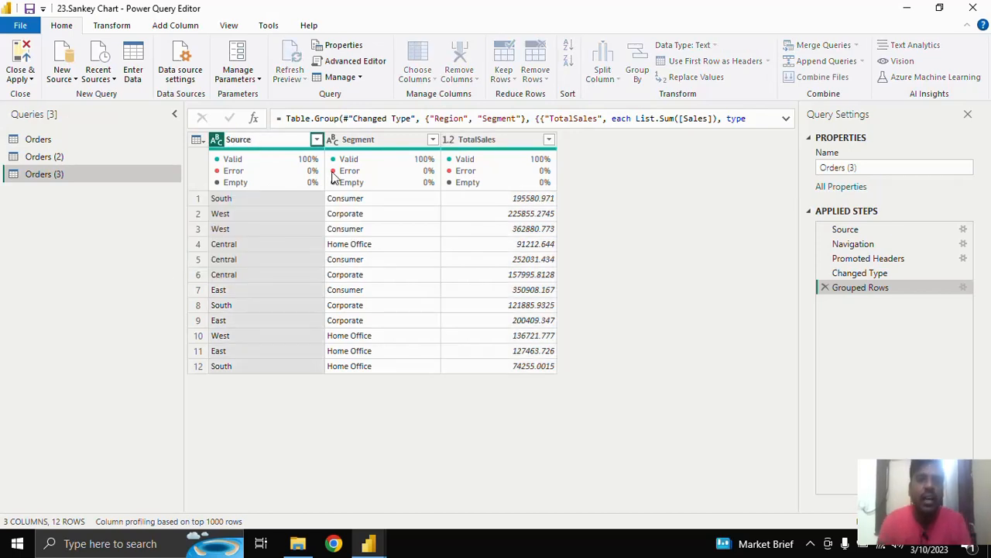
double_click(358, 140)
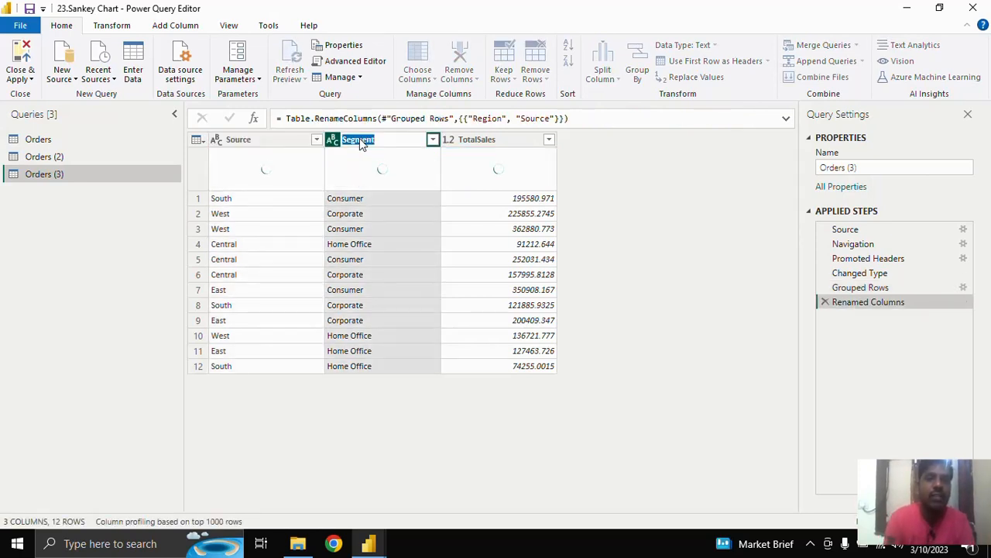
text(Des)
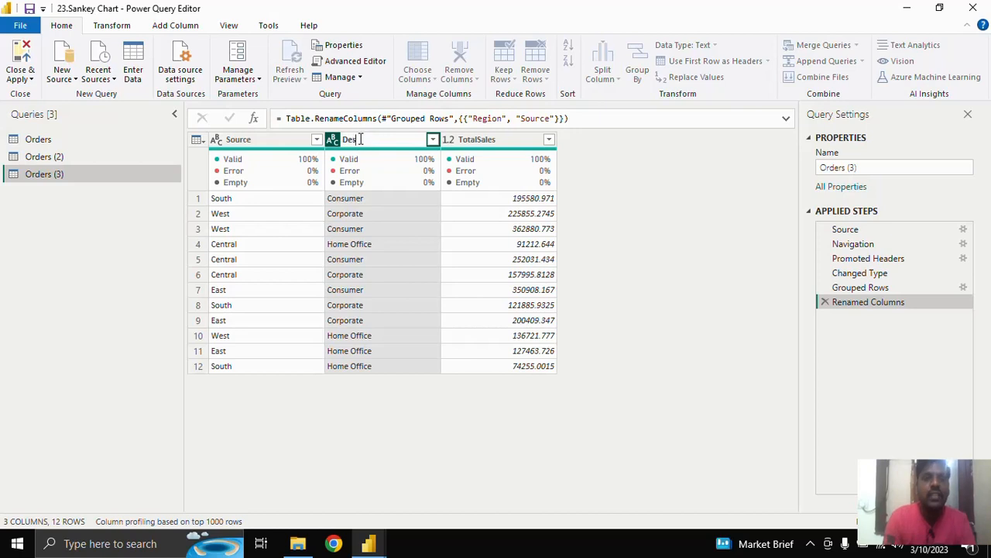
text(tination)
key(Return)
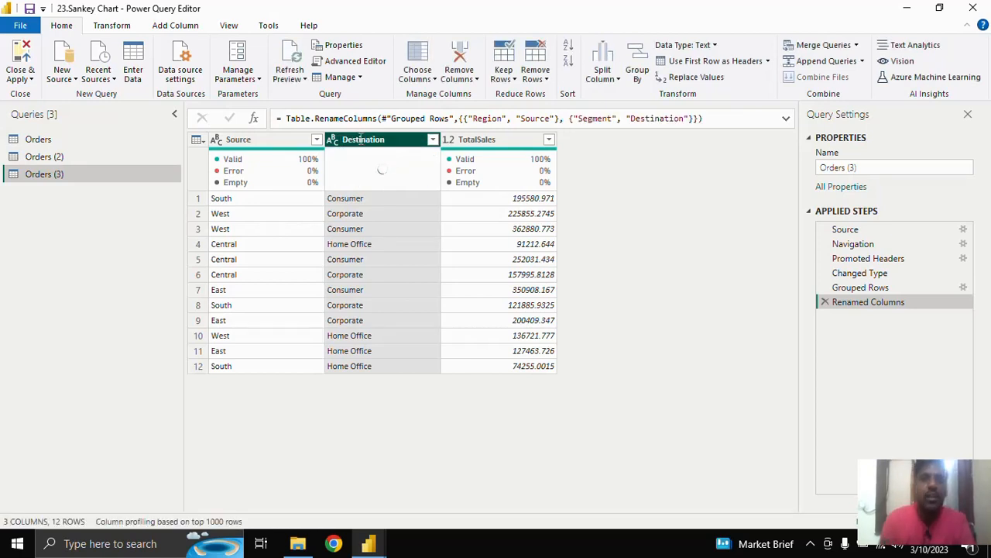
- Append Orders (2) and Orders (3) as a new query, with Orders (2) as the first table and Orders (3) as the second
click(81, 156)
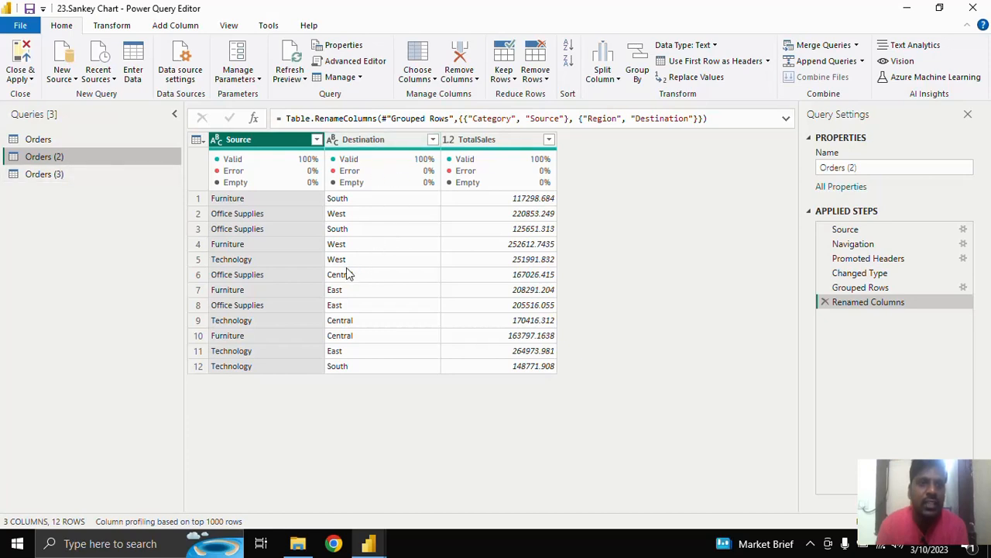
click(84, 175)
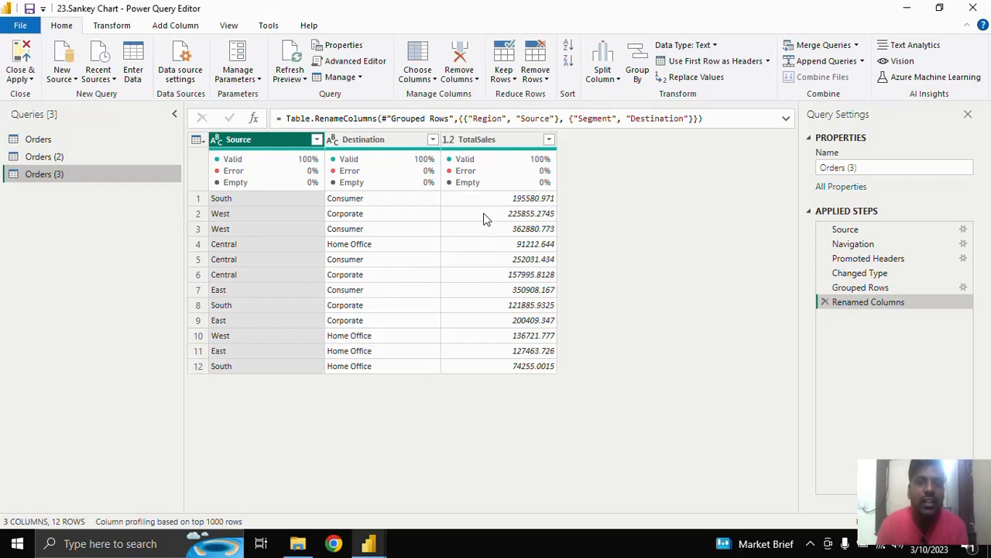
click(89, 161)
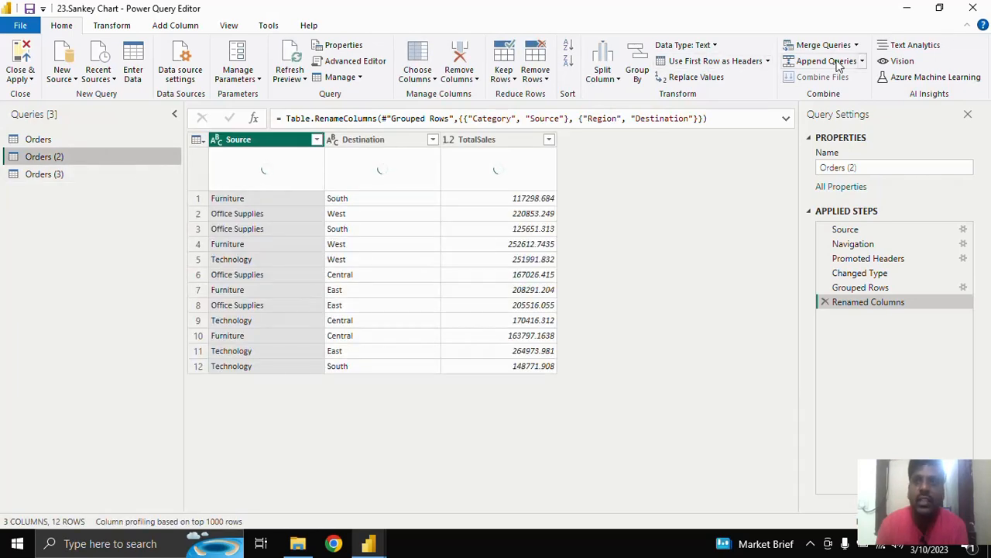
click(862, 62)
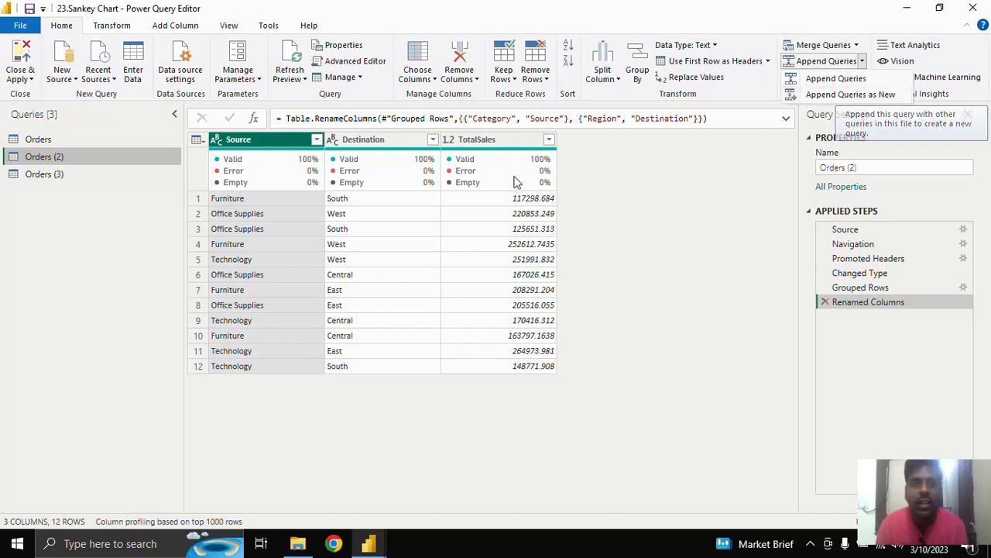
click(871, 96)
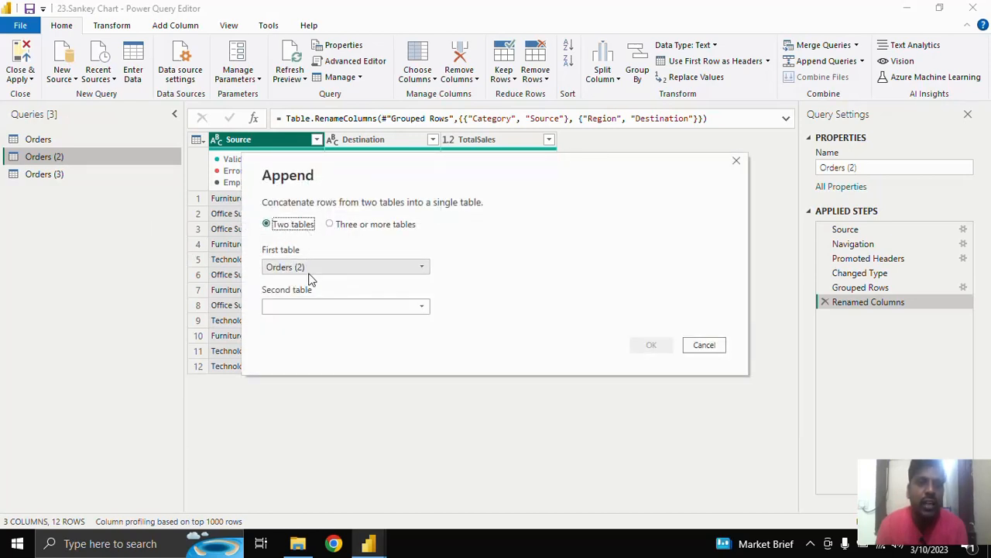
click(310, 267)
click(310, 271)
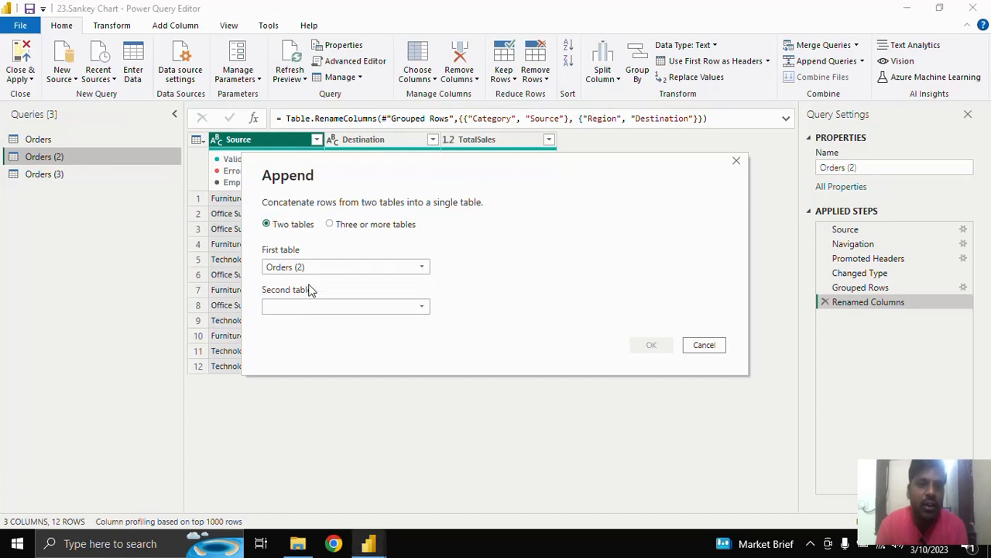
click(304, 305)
click(315, 354)
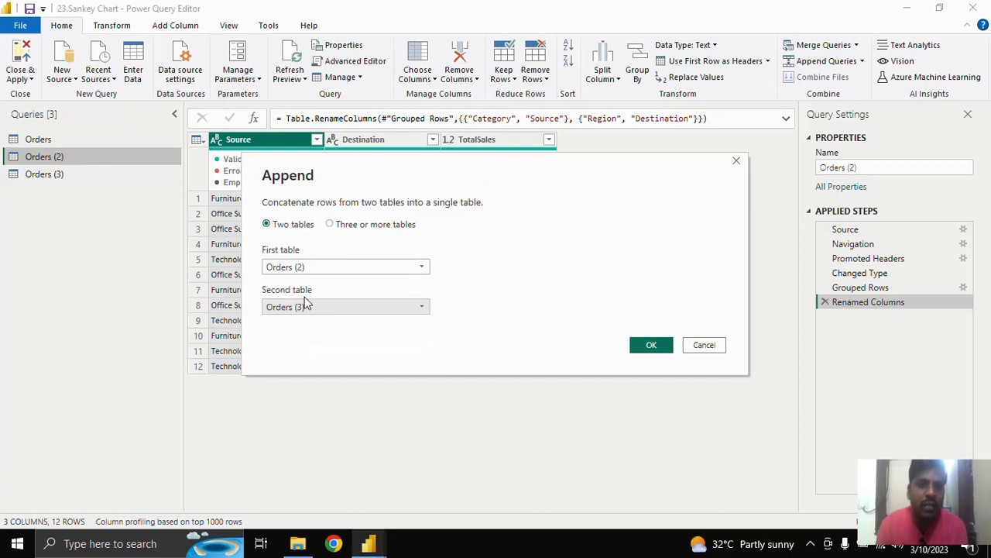
click(649, 346)
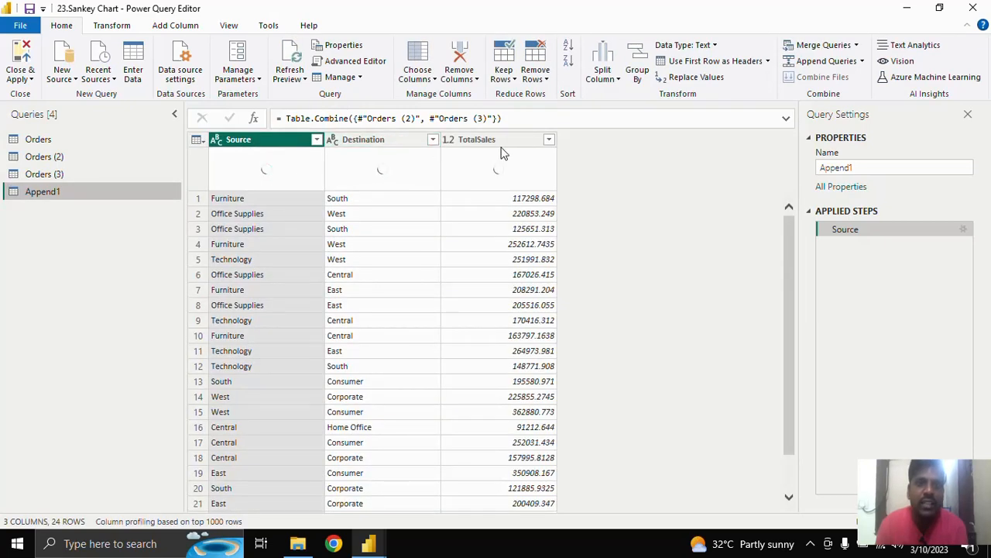
- Review the appended rows and rename the new combined query Sankey
scroll(508, 255, down, 1)
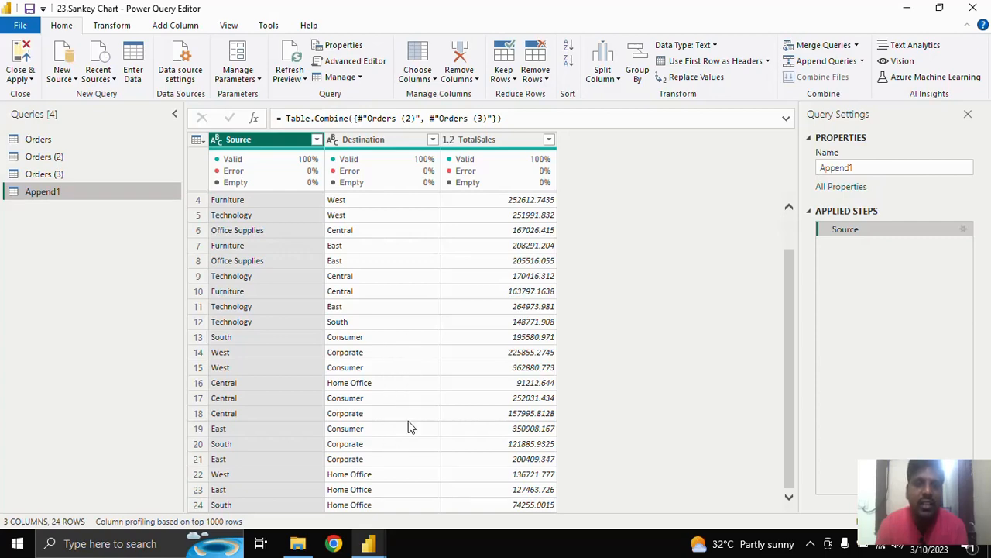
scroll(298, 313, up, 1)
scroll(372, 387, down, 1)
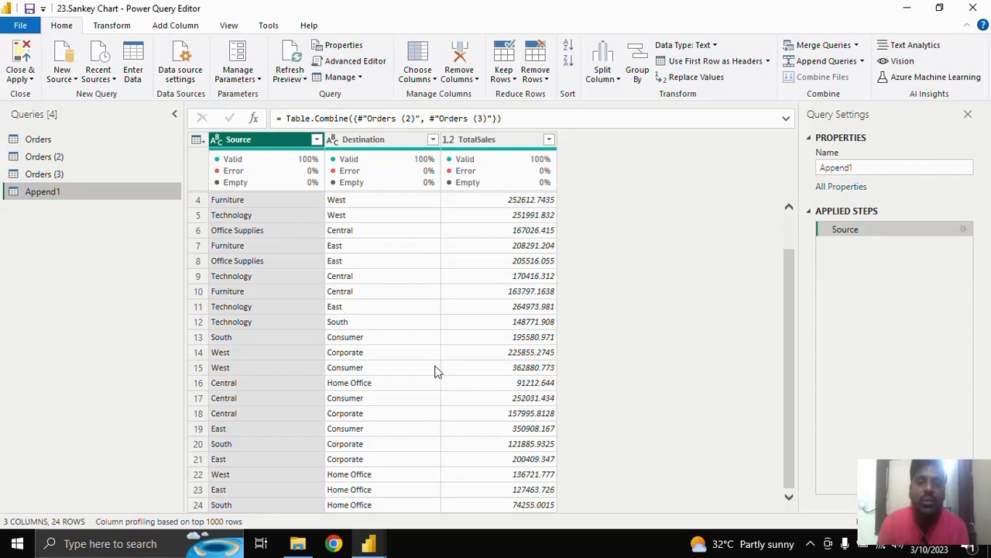
click(868, 170)
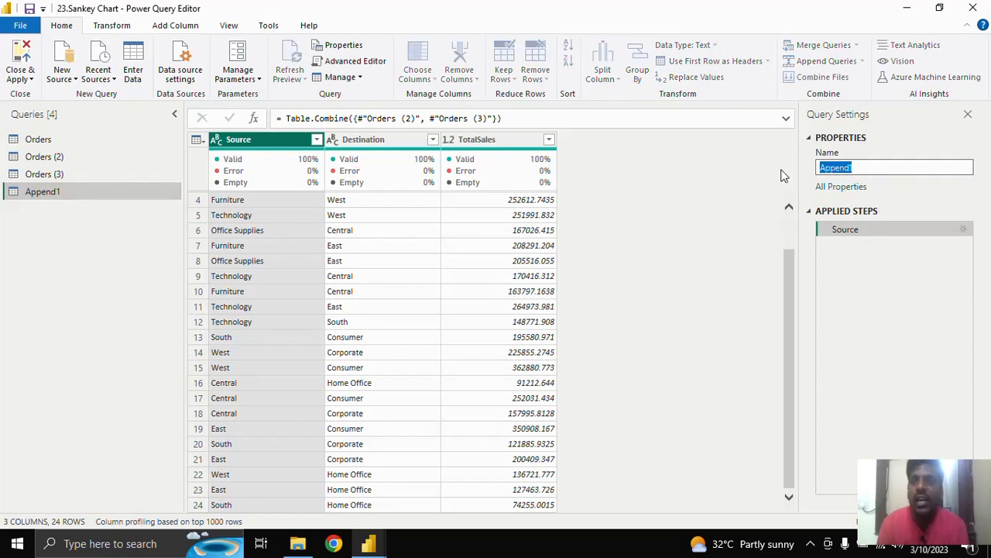
text(S)
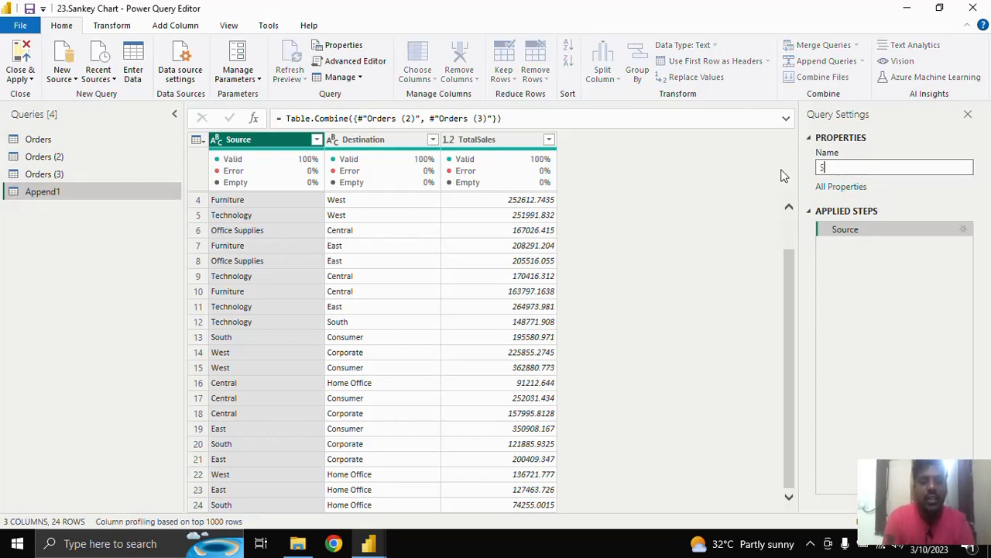
text(ankey)
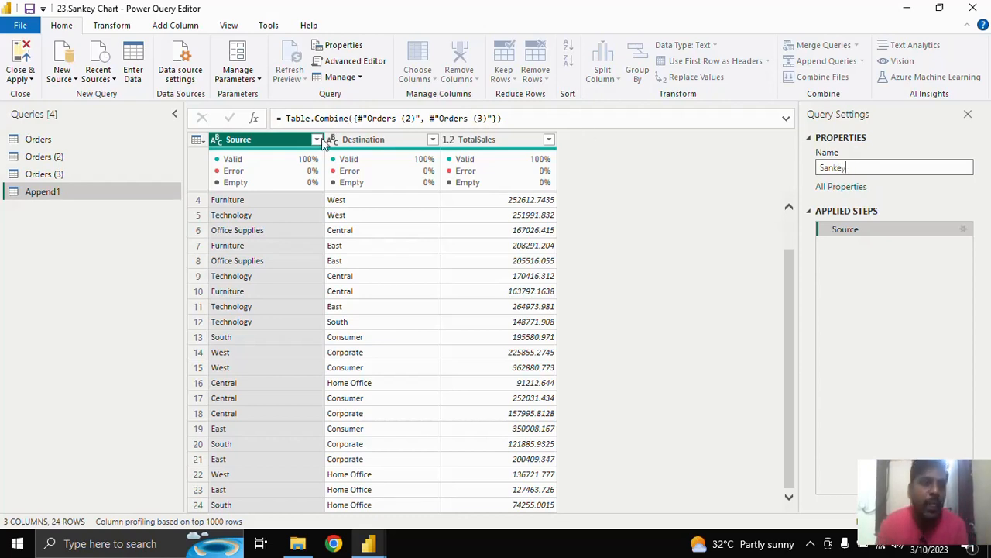
- Disable loading of the Orders (3) and Orders (2) queries, and close the query editor with the changes applied
click(82, 174)
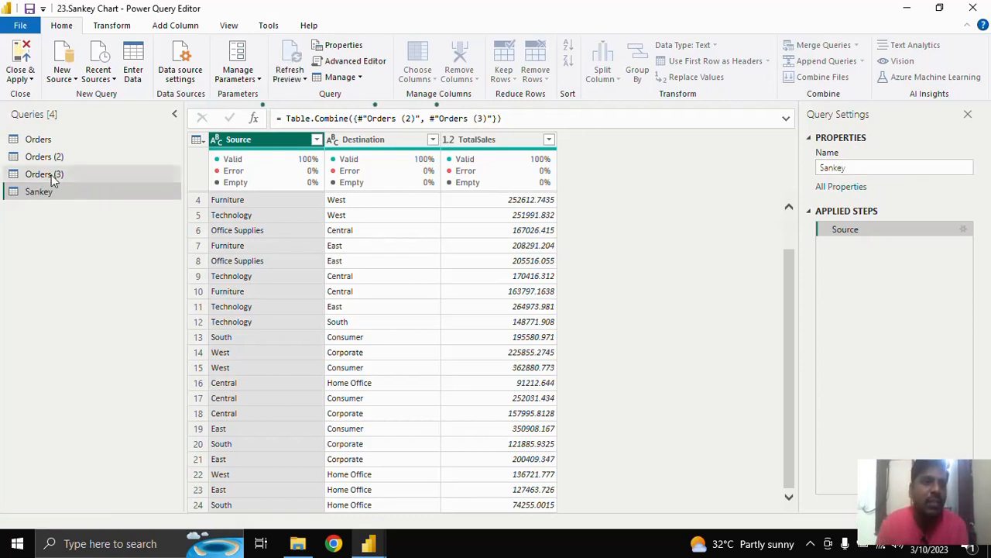
right_click(87, 173)
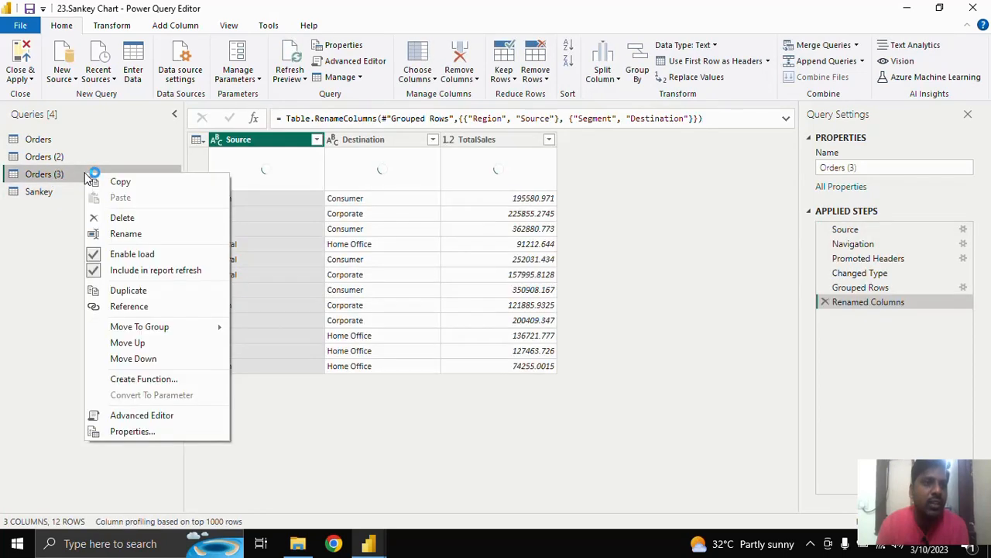
click(133, 254)
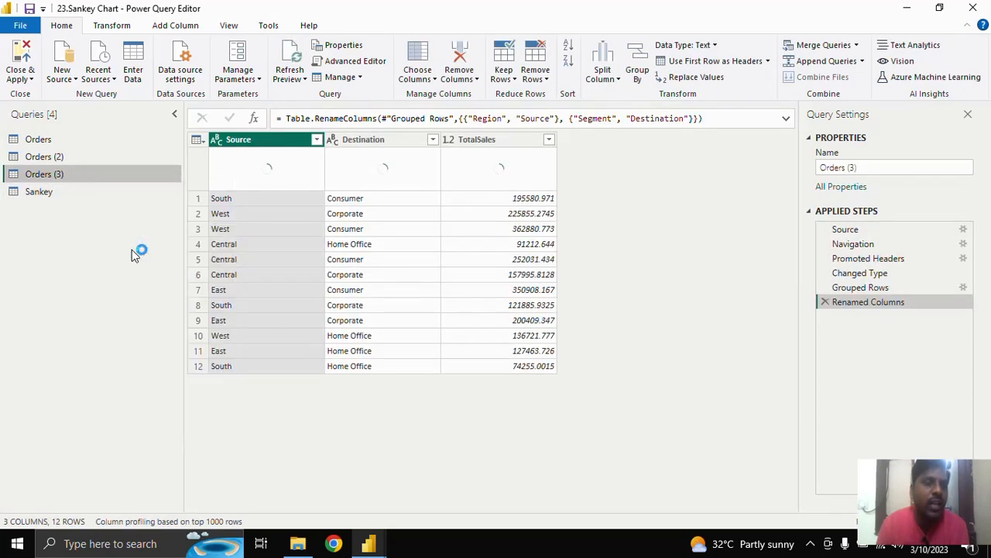
click(91, 158)
right_click(89, 157)
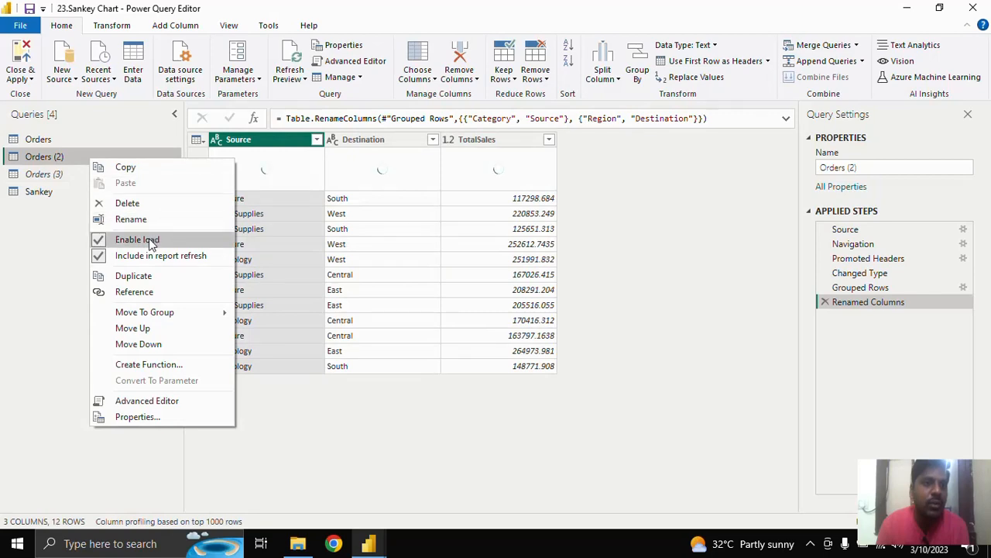
click(133, 237)
click(22, 81)
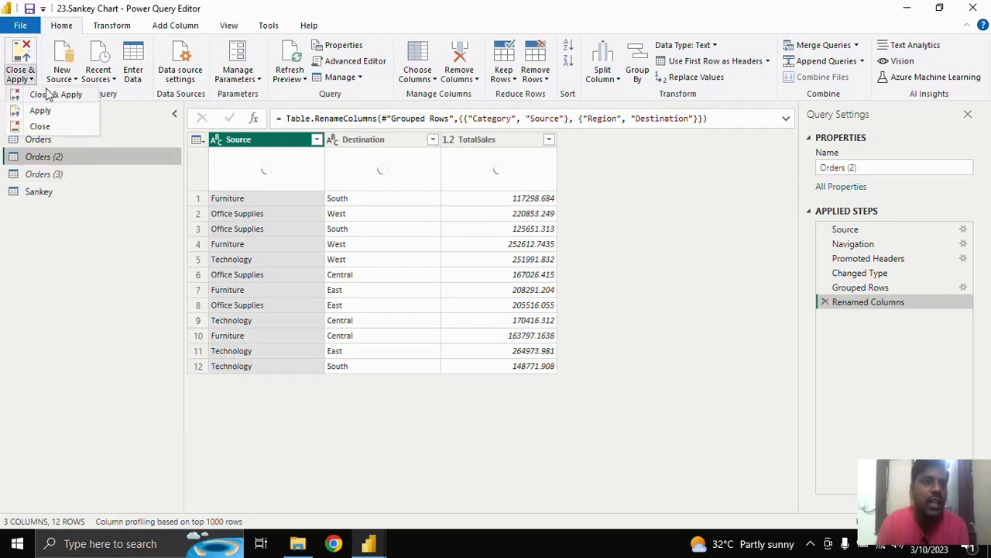
click(22, 81)
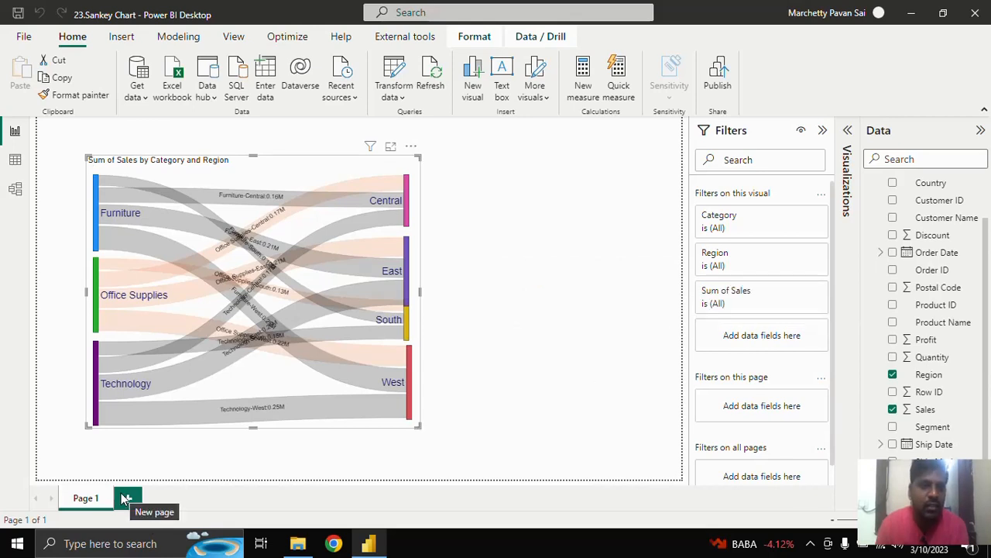
- Add a second, empty Sankey visual to Page 1 beside the existing Category and Region chart
click(847, 130)
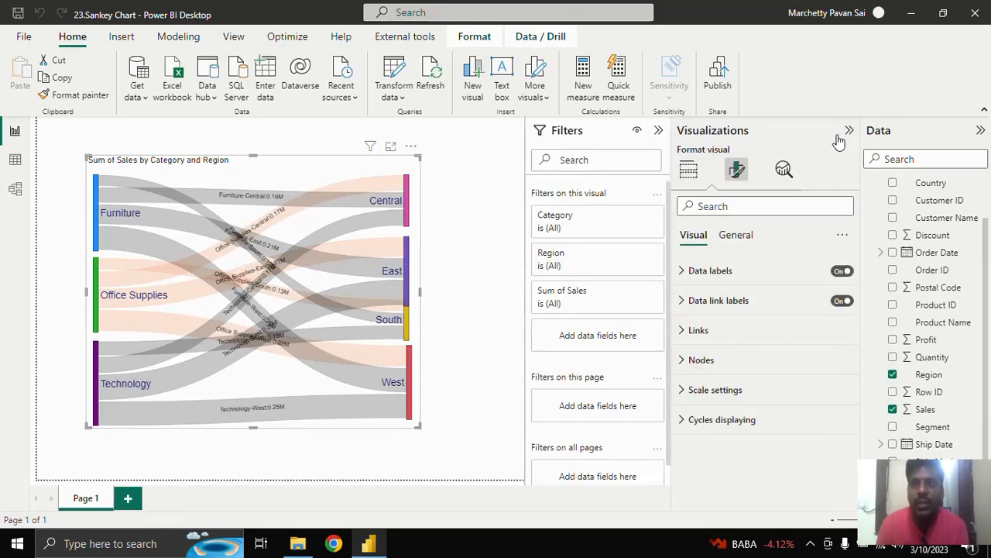
click(688, 169)
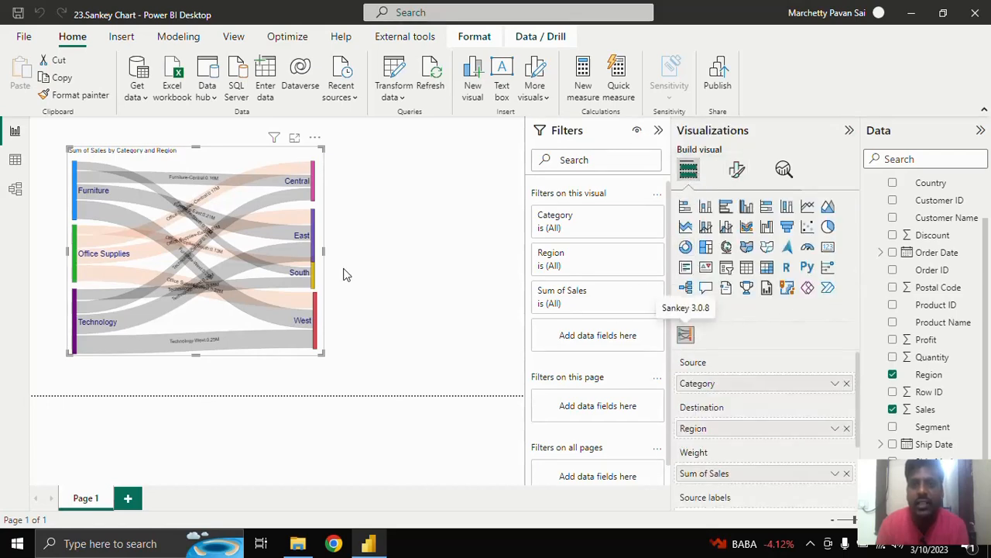
click(397, 242)
click(688, 335)
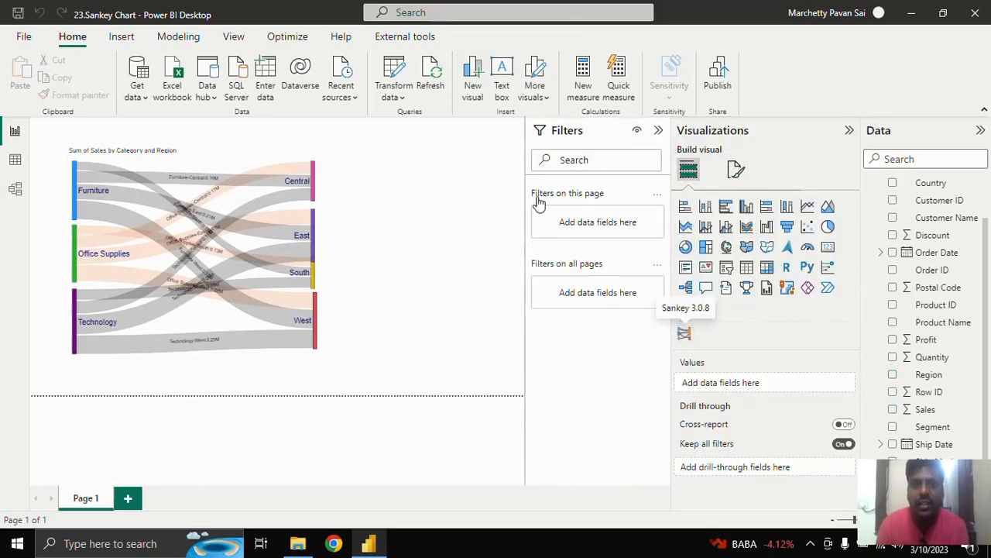
click(658, 130)
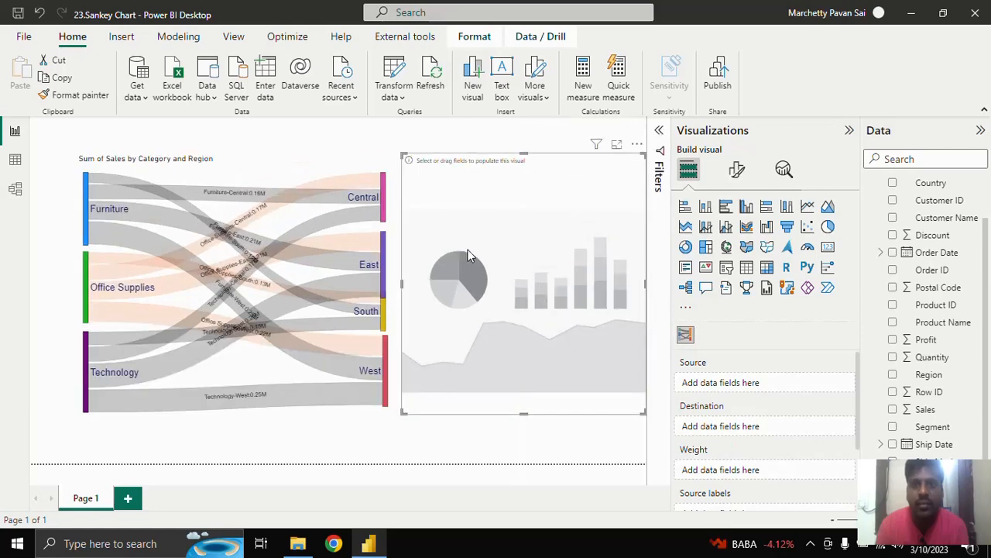
- Shrink the Category and Region Sankey chart, and move the empty Sankey visual closer to it and widen it
click(346, 165)
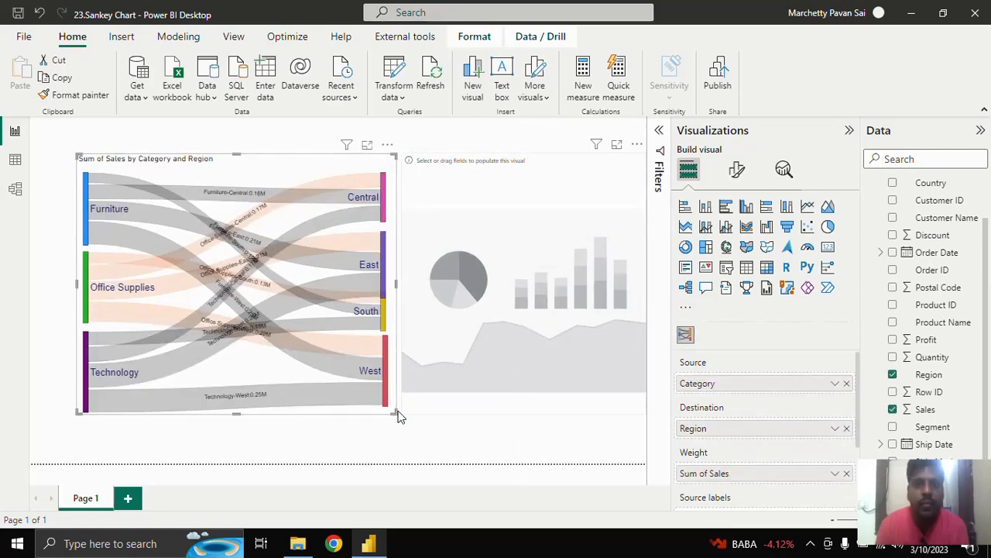
drag(394, 409, 221, 268)
drag(496, 212, 378, 216)
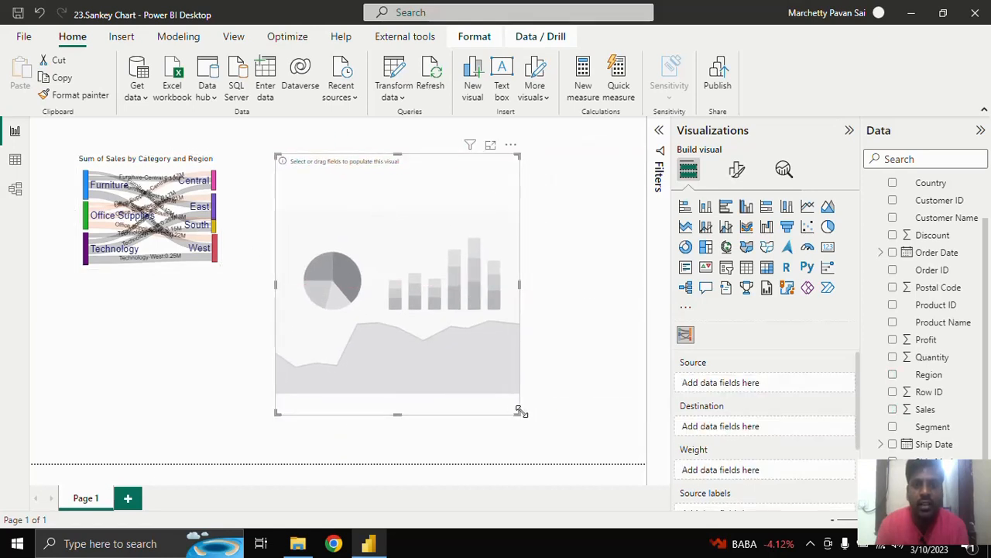
drag(519, 411, 592, 417)
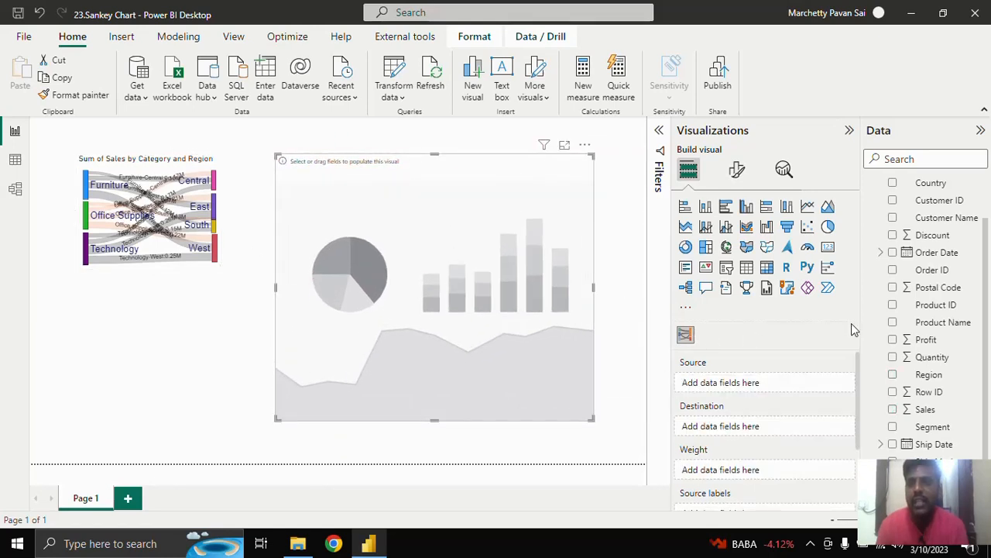
- Assign the Sankey table's Source and Destination fields to the new visual and enlarge it slightly
scroll(883, 395, up, 2)
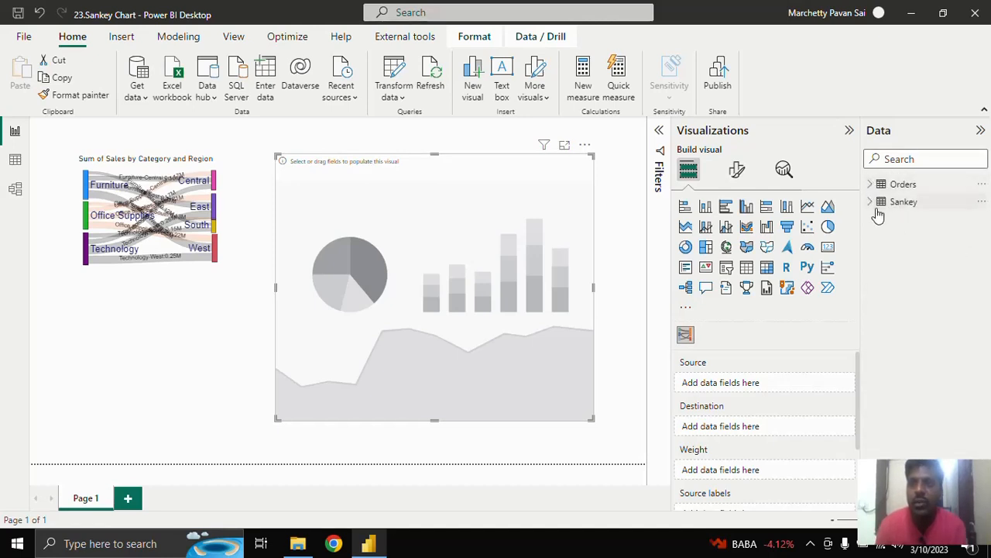
click(870, 202)
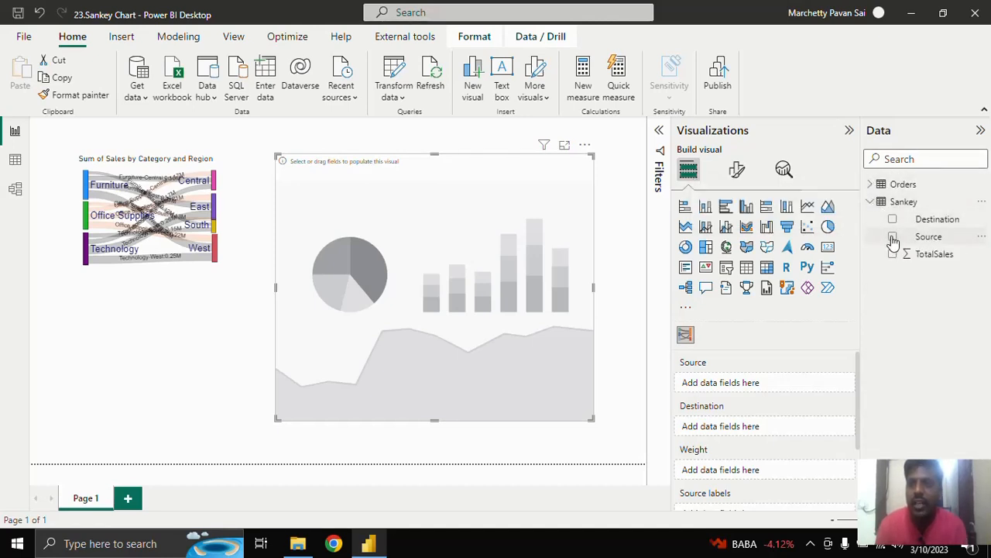
click(892, 237)
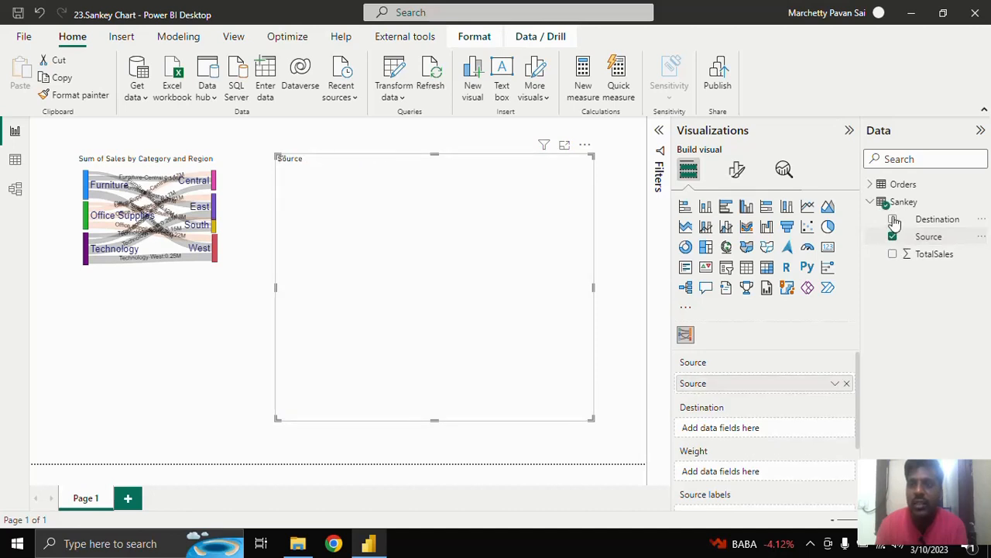
click(893, 220)
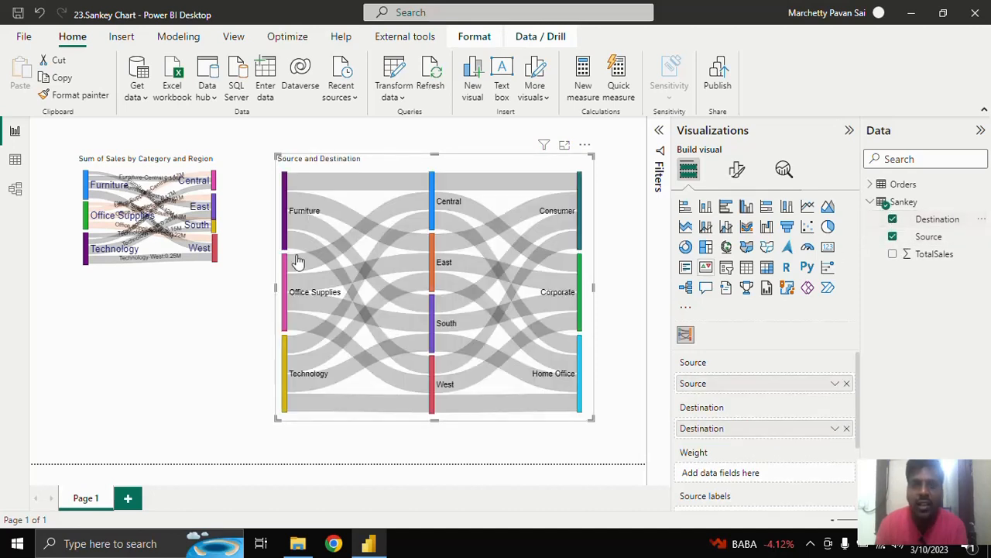
scroll(773, 433, down, 1)
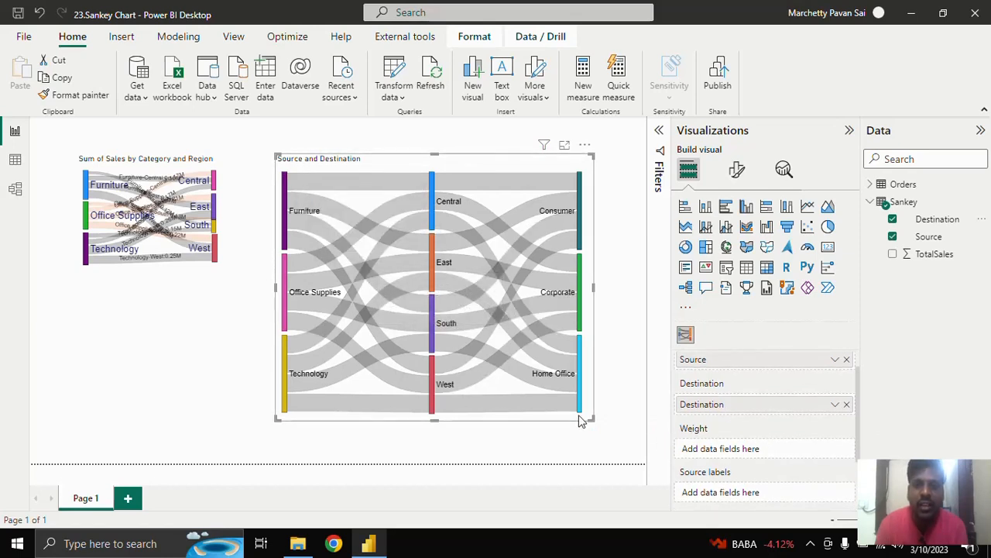
drag(591, 418, 612, 426)
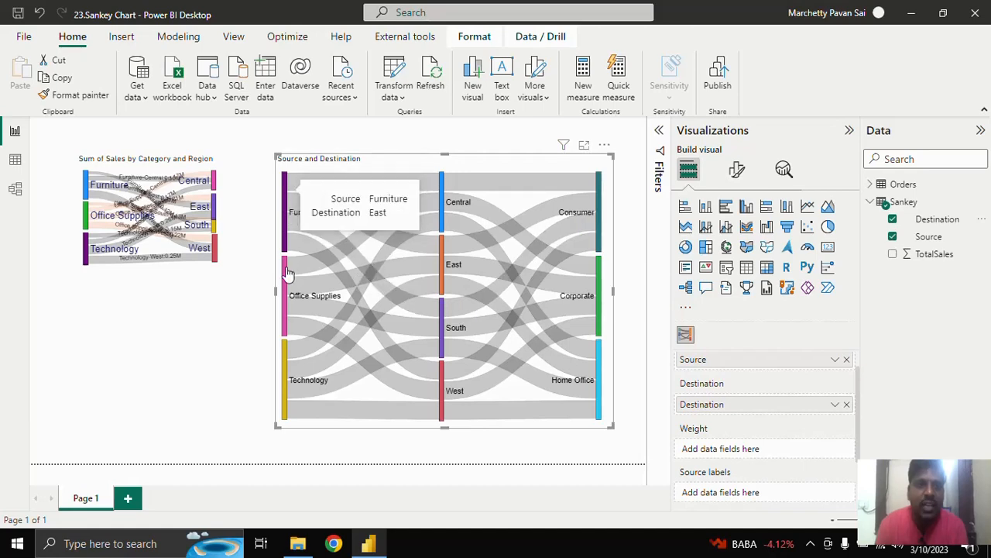
- Open the new Sankey chart in focus mode and highlight the flows of the Furniture and Central nodes
click(584, 145)
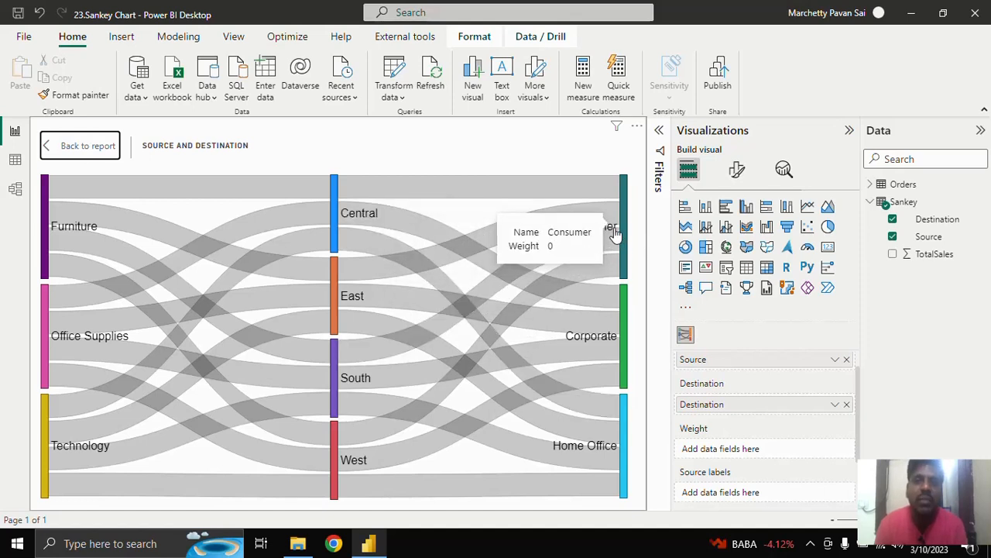
click(44, 224)
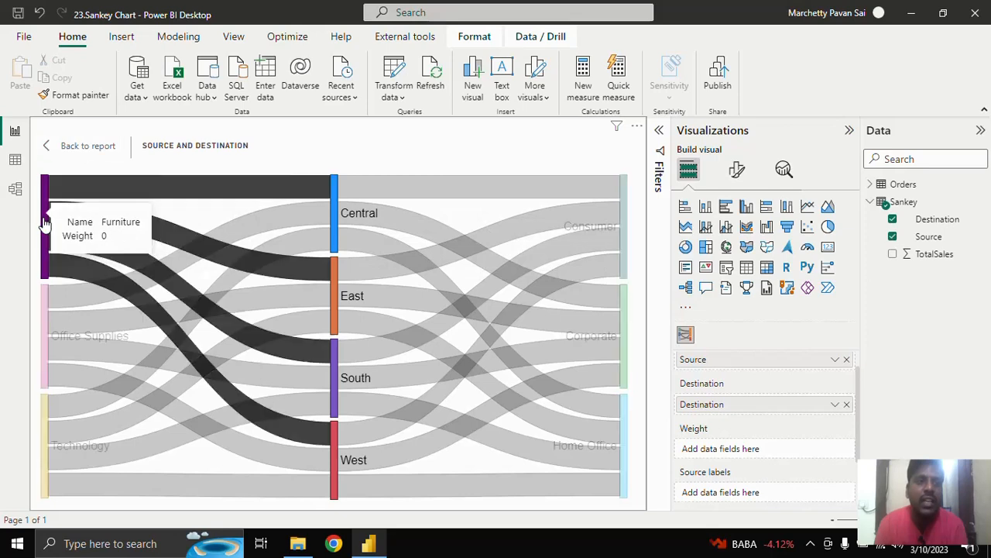
click(333, 224)
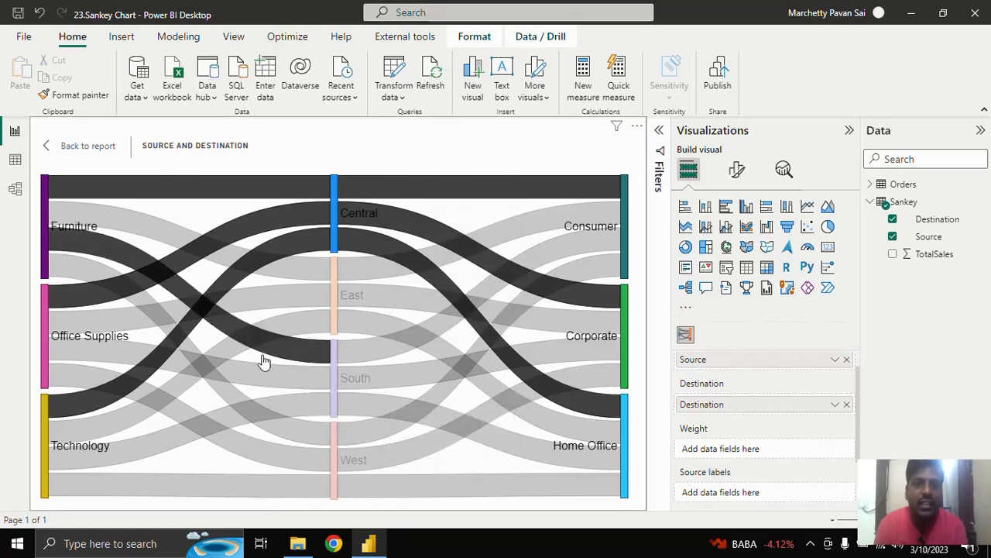
- Add TotalSales as the Sankey chart's weight, and inspect the Central node's flows before returning to the report
click(894, 256)
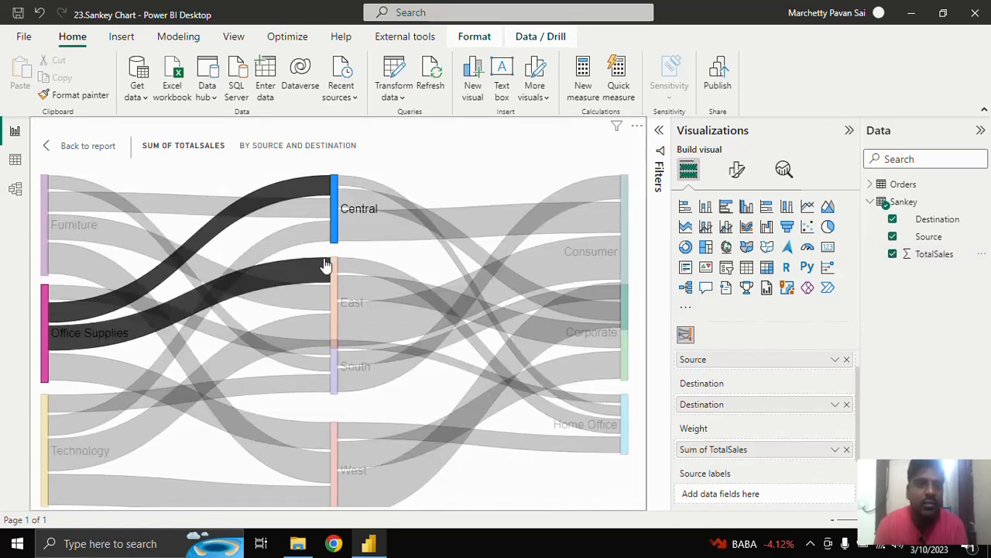
mouse_move(334, 197)
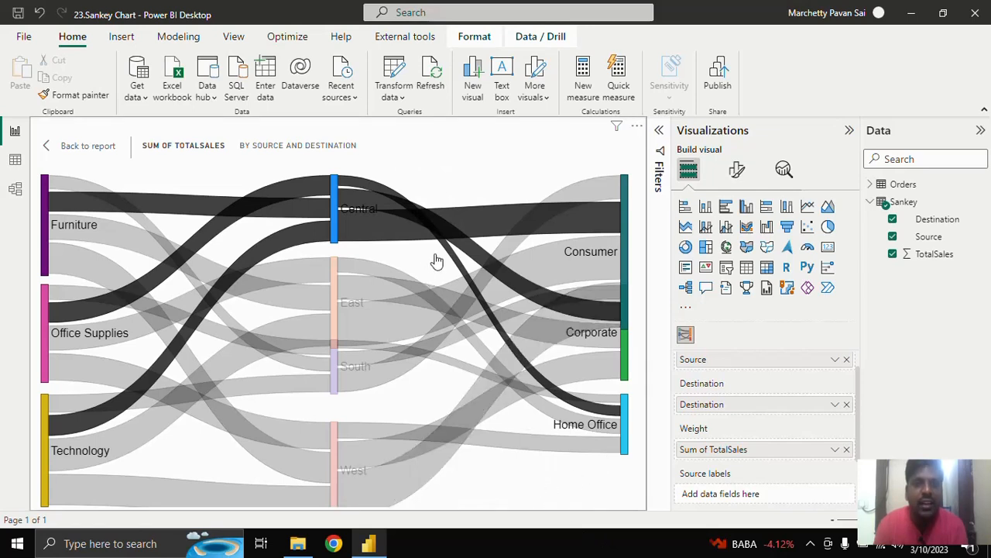
mouse_move(481, 221)
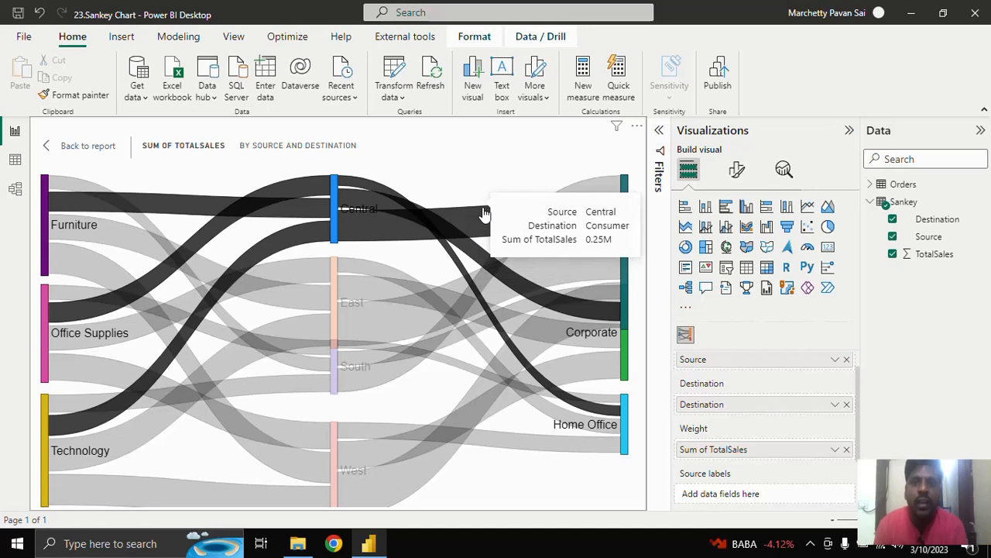
click(85, 148)
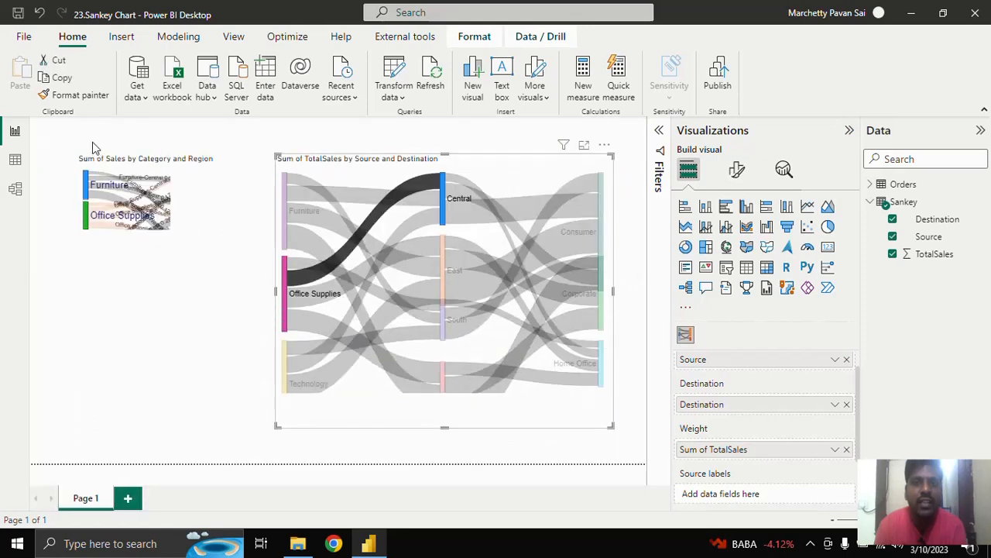
- Clear the highlighting and reposition the Home Office, Corporate and Consumer nodes so that they are spaced apart
click(557, 420)
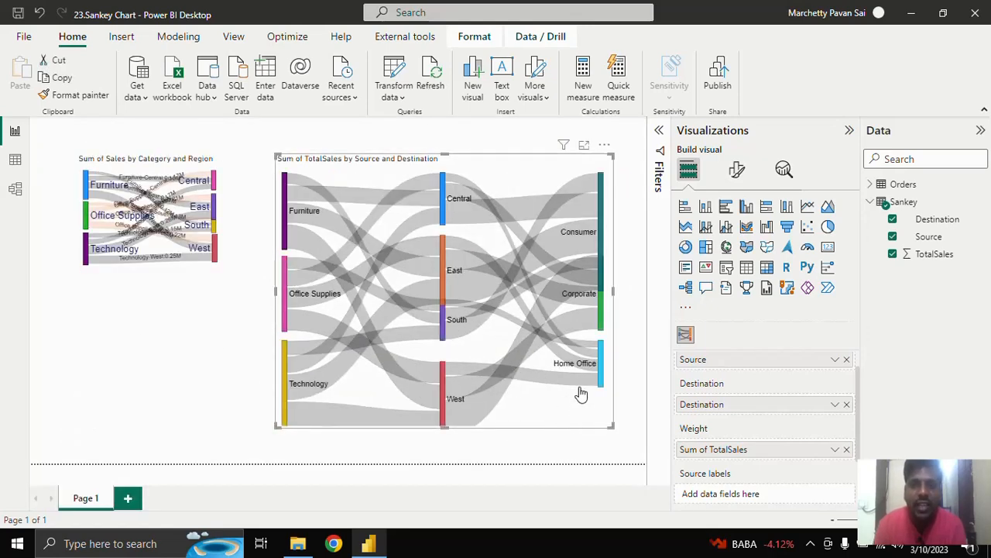
drag(602, 371, 594, 414)
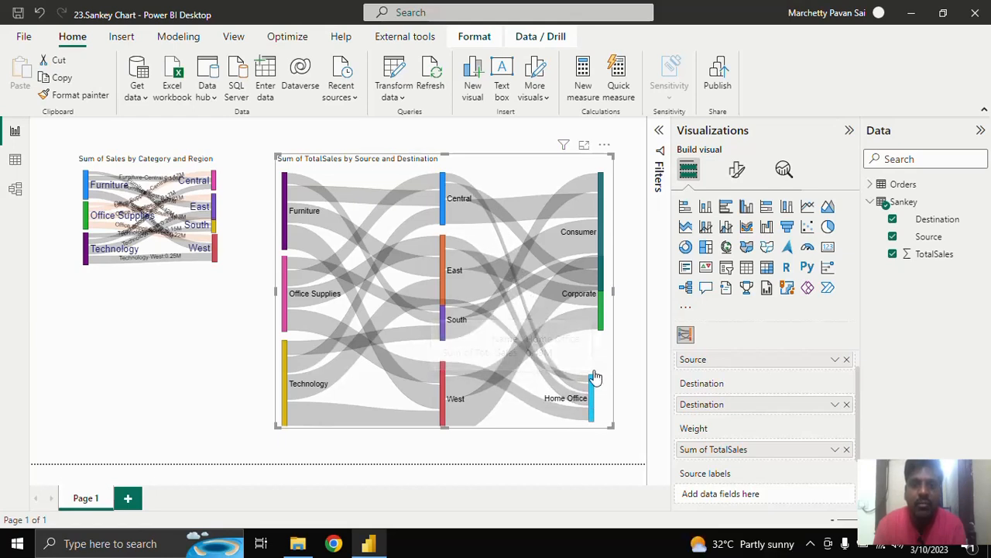
drag(602, 323, 585, 347)
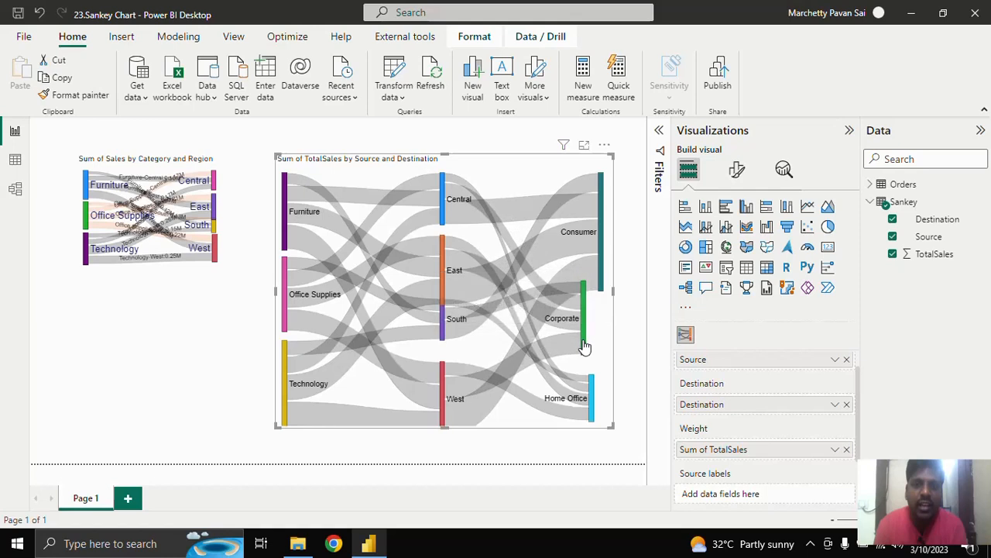
drag(600, 253, 607, 227)
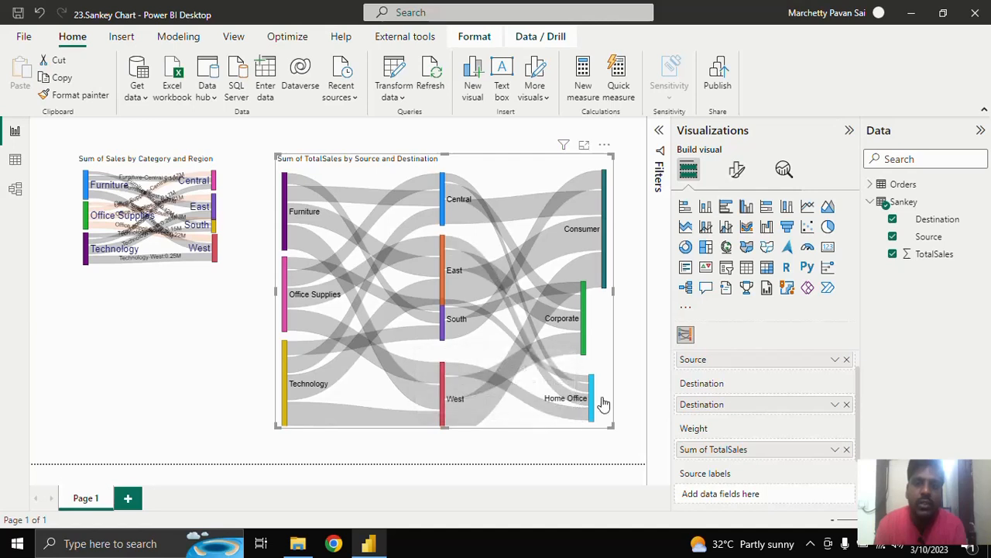
drag(593, 402, 550, 409)
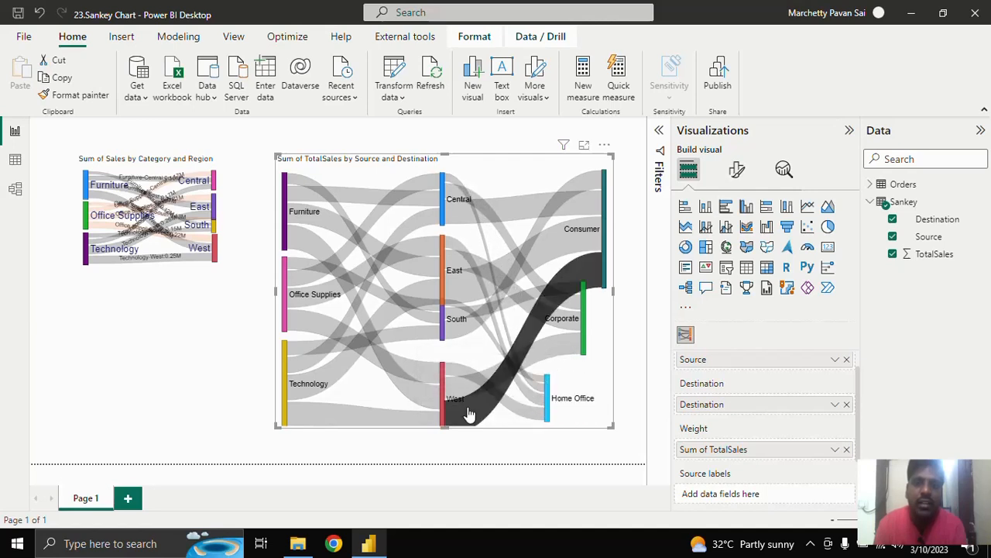
- Rearrange the Central, East, South and West nodes into a separated, roughly aligned column in the middle of the chart
drag(443, 408, 412, 395)
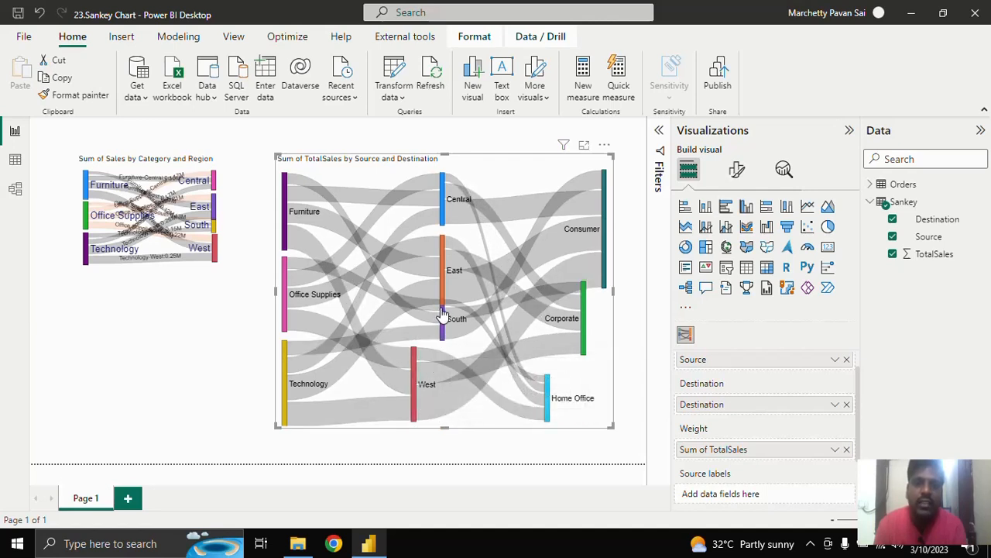
drag(443, 316, 424, 235)
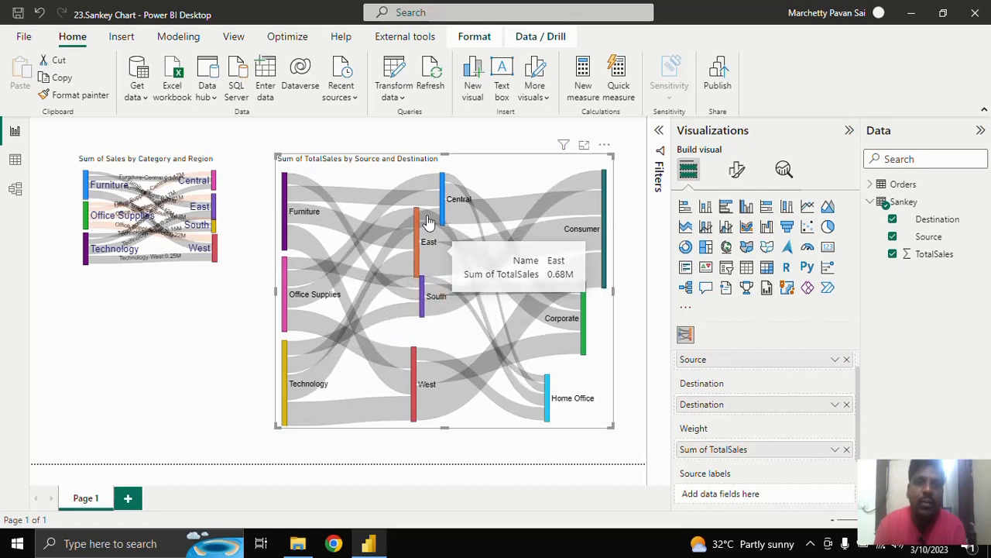
mouse_move(442, 200)
mouse_down()
mouse_move(445, 186)
mouse_move(470, 178)
mouse_move(448, 183)
mouse_up()
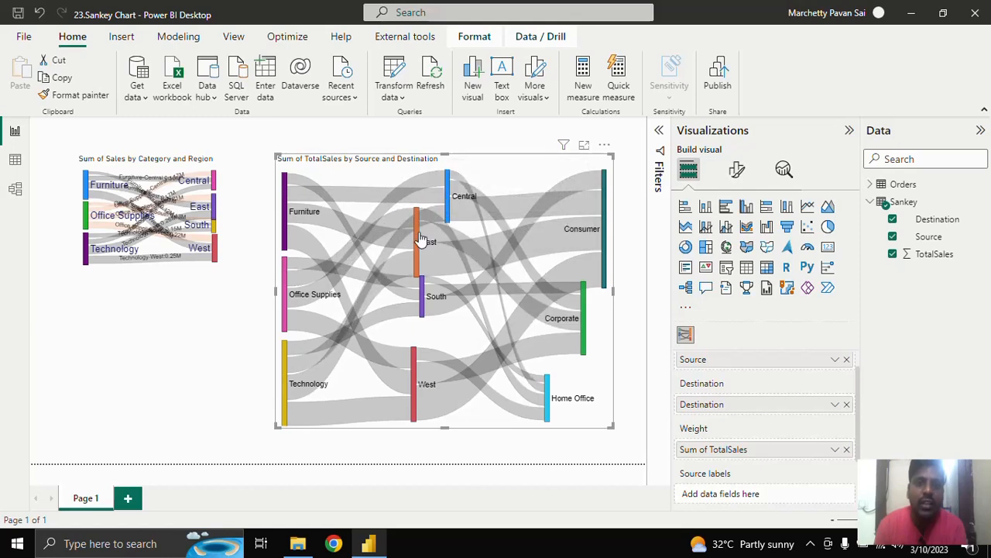
drag(418, 240, 446, 226)
drag(420, 300, 440, 327)
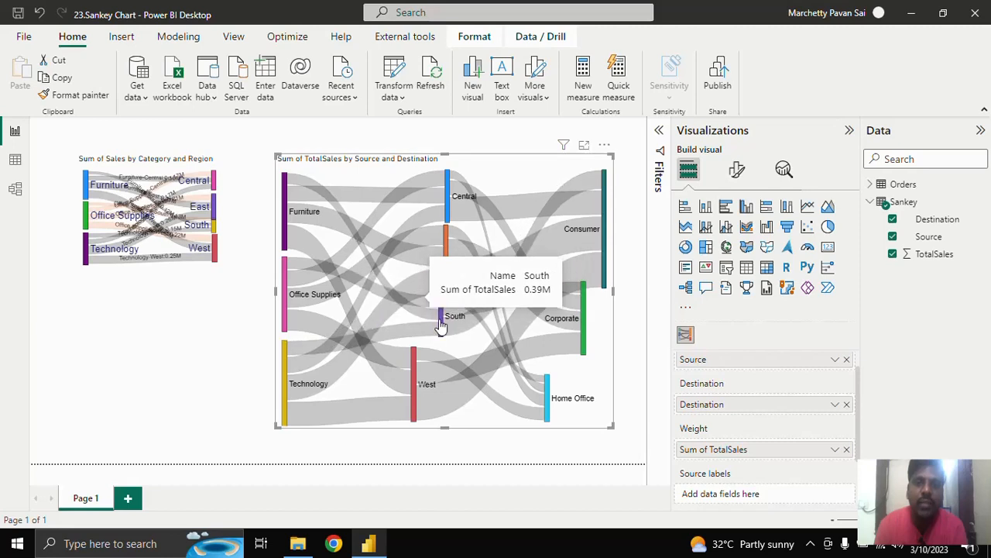
drag(415, 381, 443, 387)
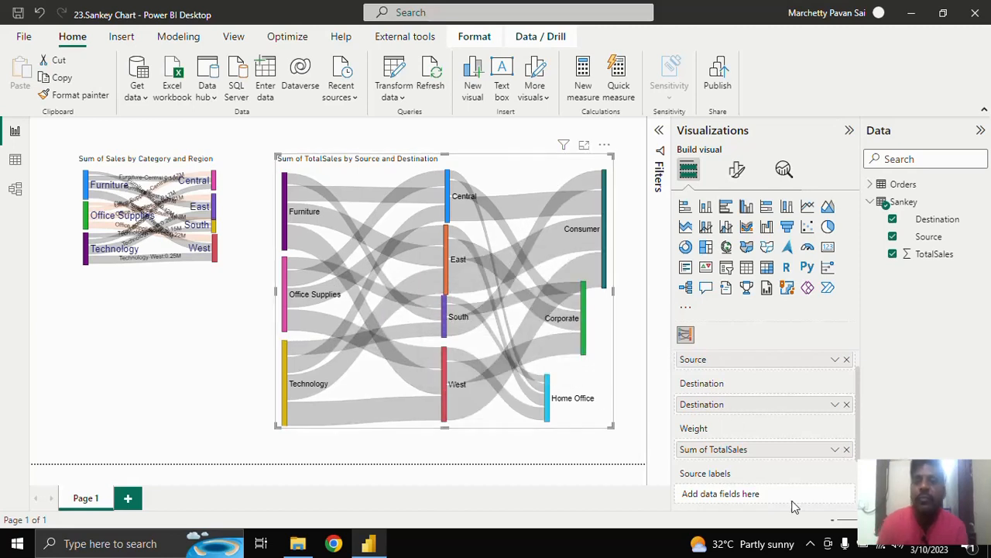